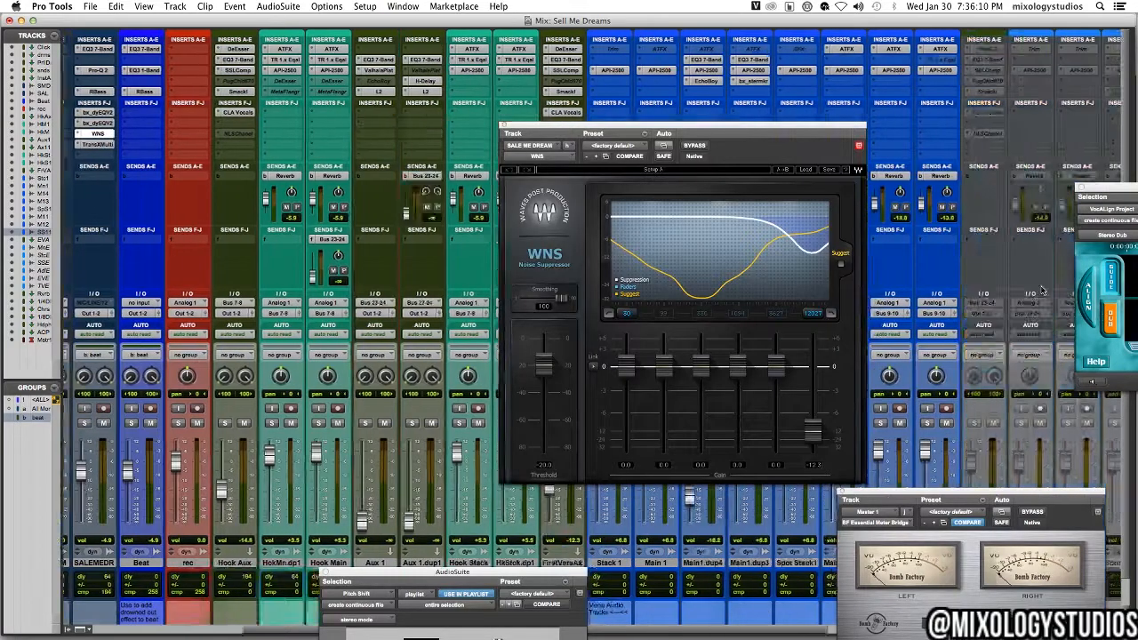
Solo the SALEMEDR track and compare its sound with the WNS noise suppressor bypassed and active
{"action": "scroll", "coordinate": [128, 425], "scroll_direction": "left", "scroll_amount": 5}
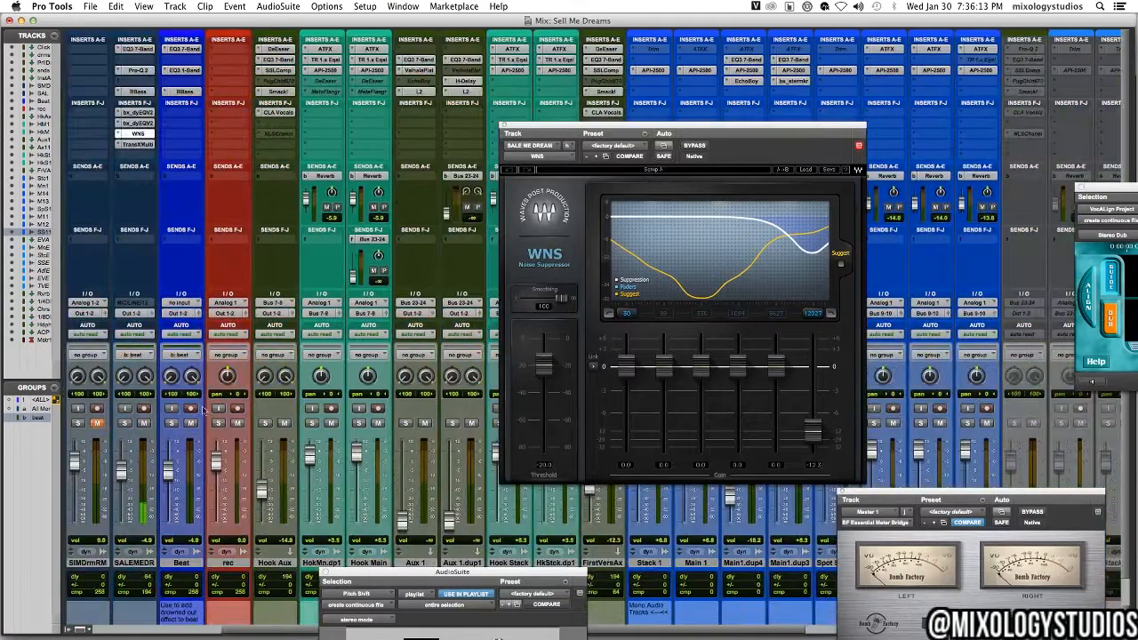
{"action": "left_click", "coordinate": [125, 422]}
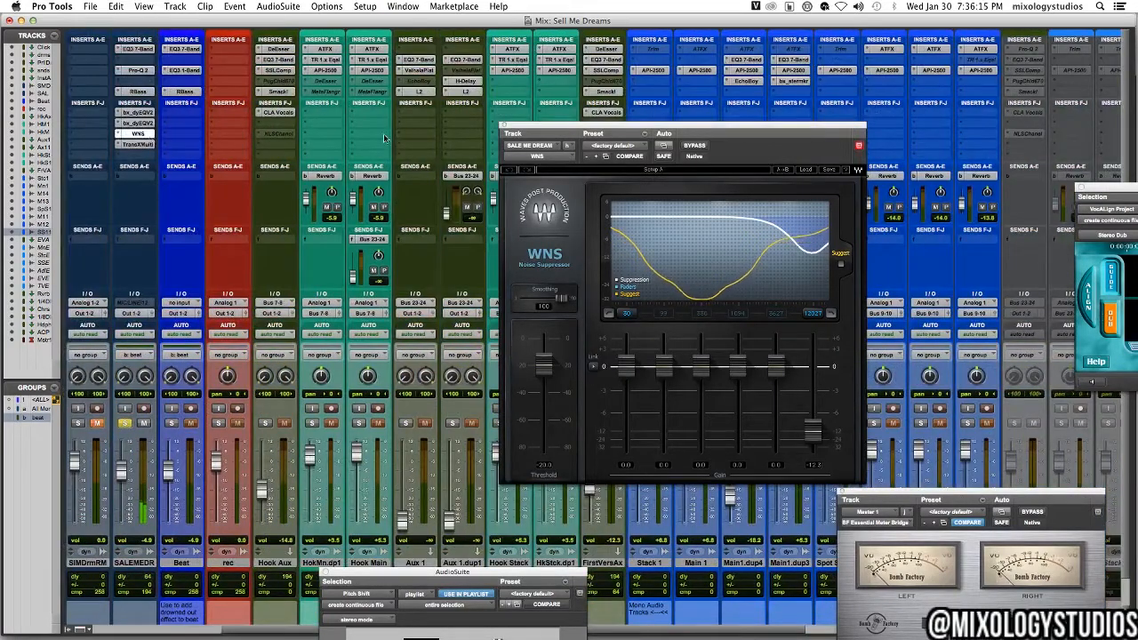
{"action": "left_click", "coordinate": [694, 145]}
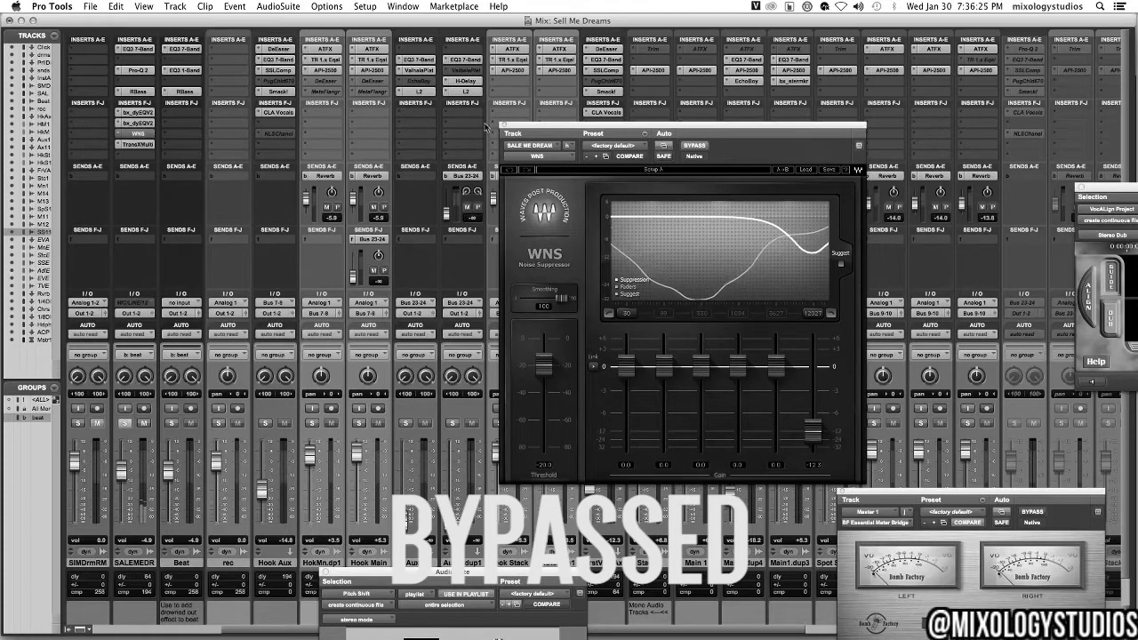
{"action": "left_click_drag", "start_coordinate": [663, 127], "coordinate": [480, 123]}
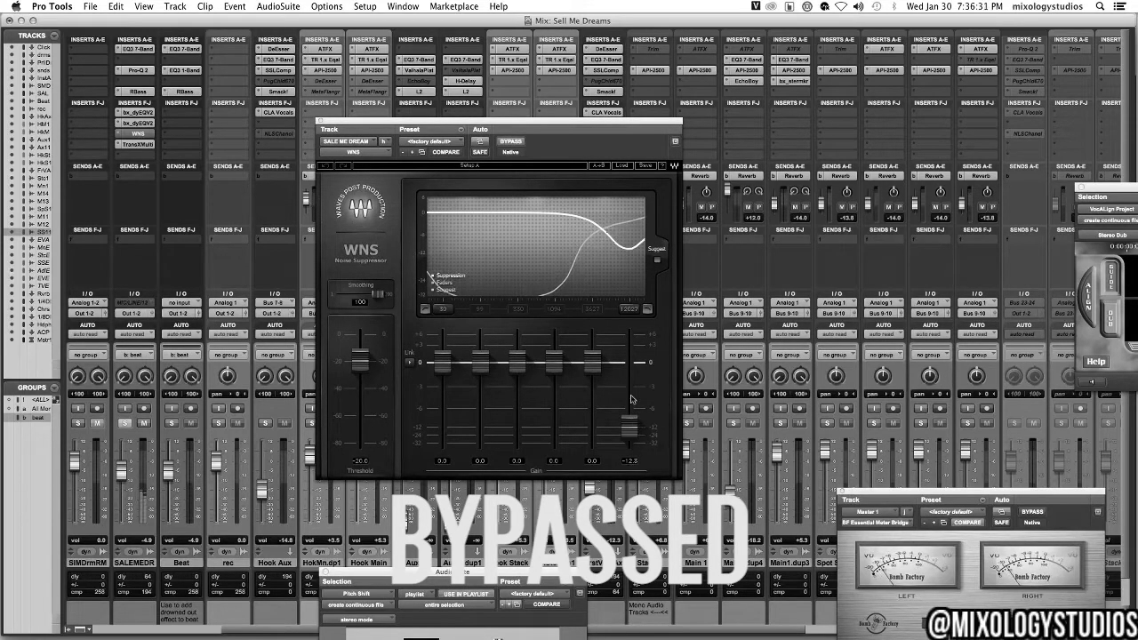
{"action": "left_click", "coordinate": [511, 141]}
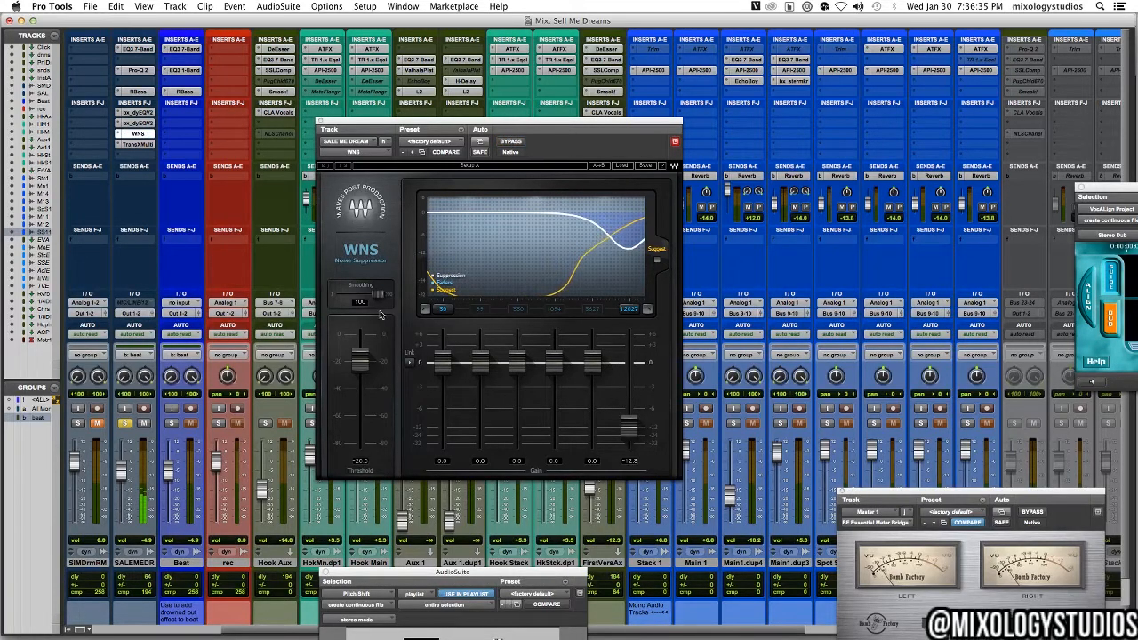
Review the settings of the RBass, Pro-Q 2 and EQ3 7-Band inserts on the SALEMEDR track
{"action": "left_click", "coordinate": [137, 123]}
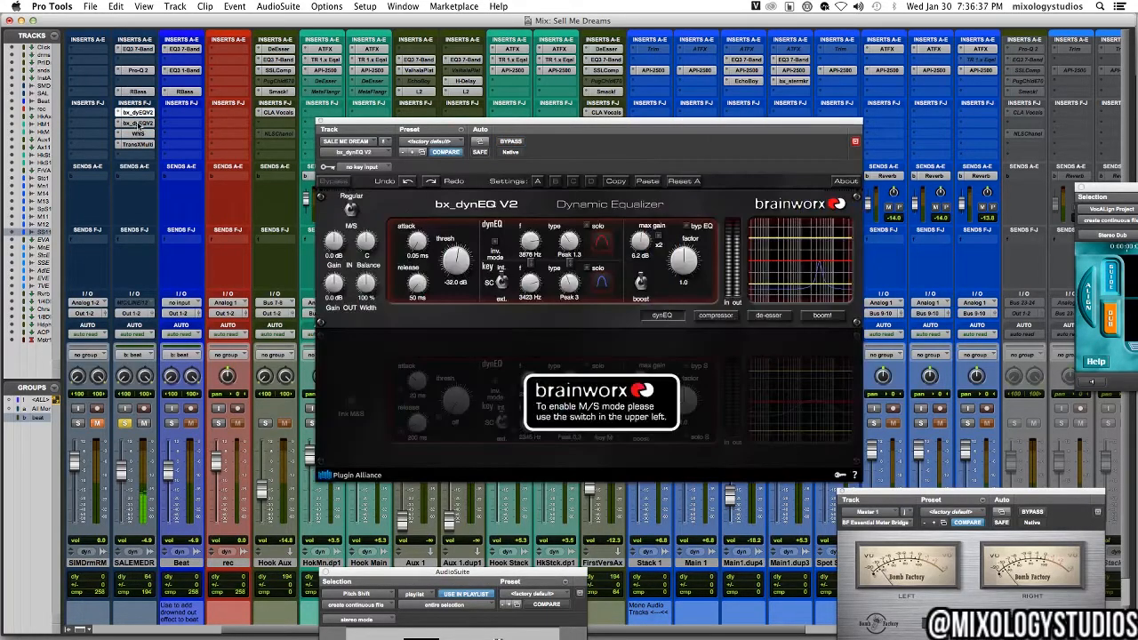
{"action": "left_click", "coordinate": [137, 92]}
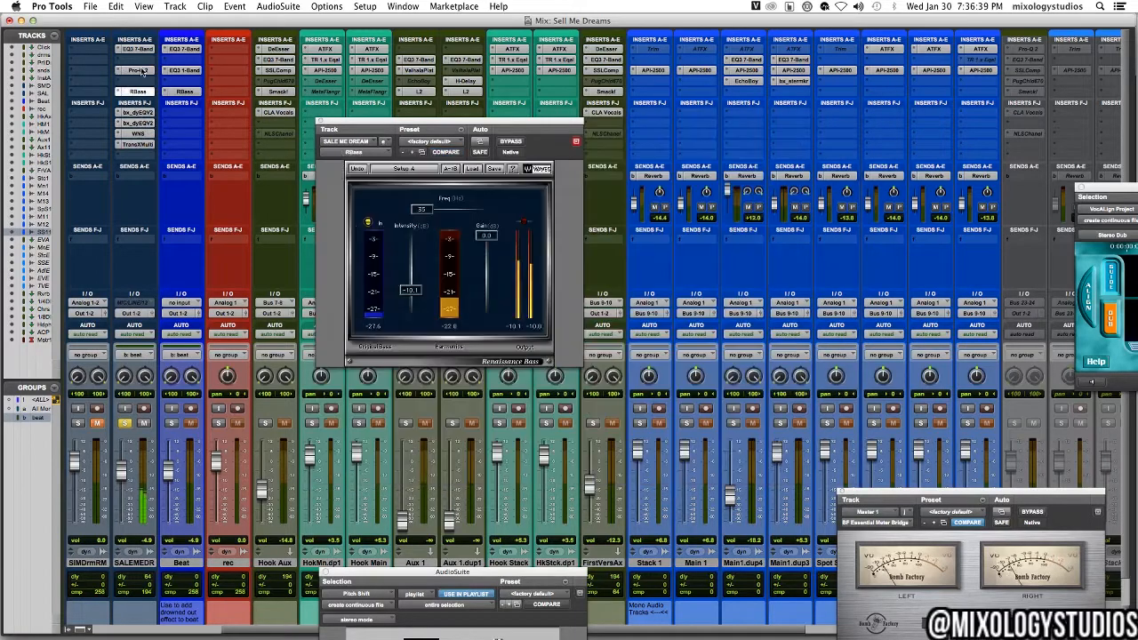
{"action": "left_click", "coordinate": [137, 69]}
{"action": "left_click_drag", "start_coordinate": [408, 123], "coordinate": [504, 123]}
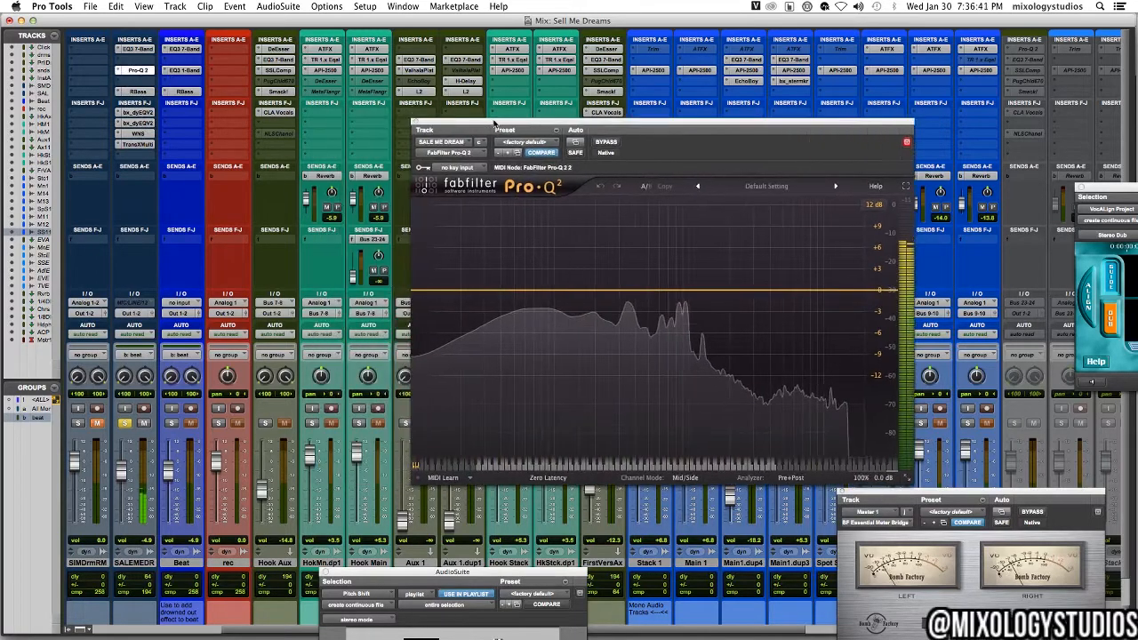
{"action": "left_click", "coordinate": [138, 70]}
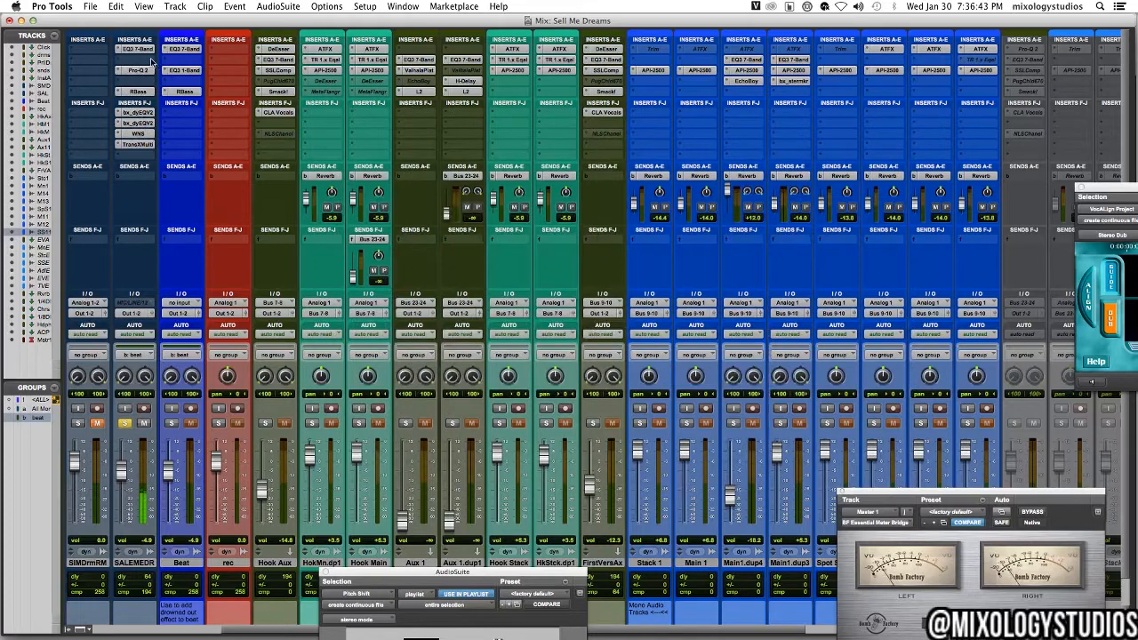
{"action": "left_click", "coordinate": [149, 50]}
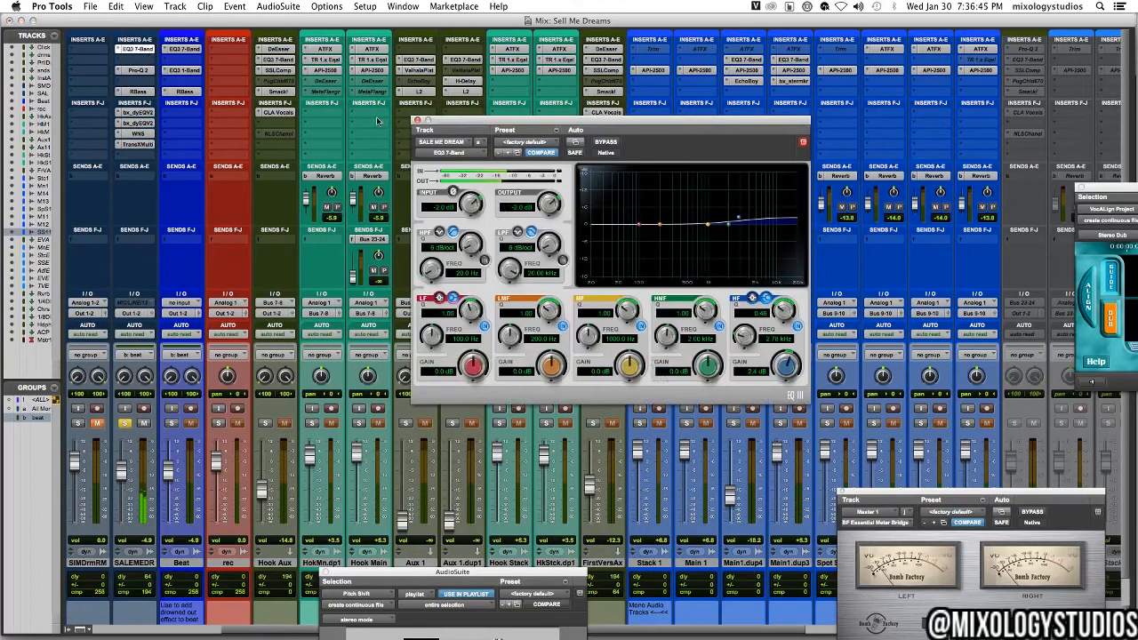
Inspect the settings of the first bx_dynEQ V2 insert on the SALEMEDR track
{"action": "left_click", "coordinate": [138, 113]}
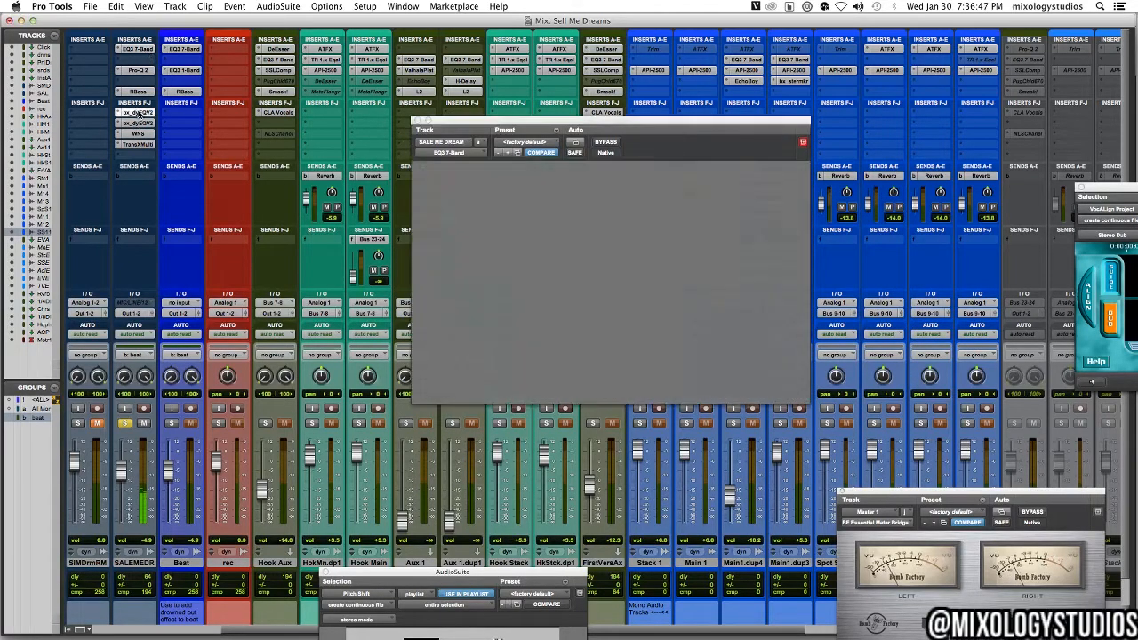
{"action": "key", "text": "super+equal"}
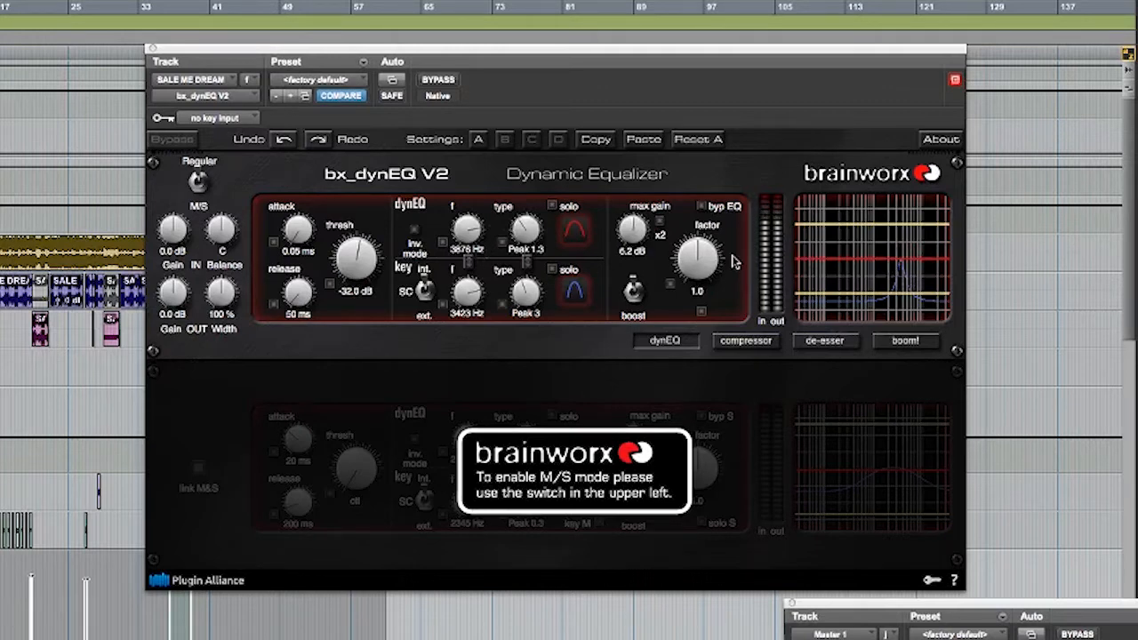
{"action": "key", "text": "super+equal"}
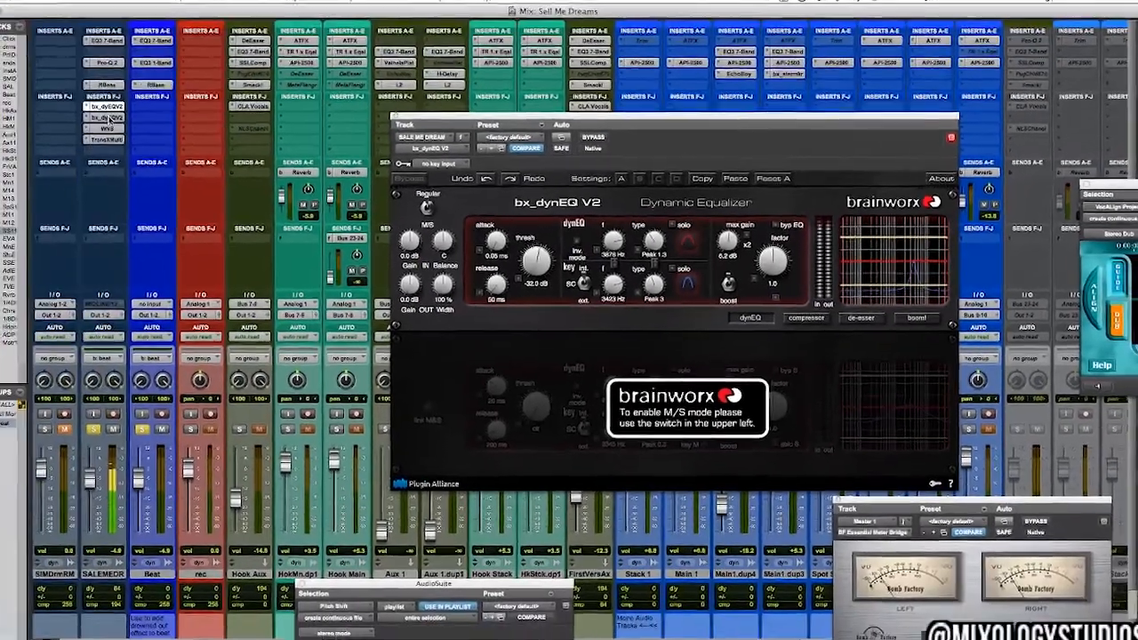
Open both bx_dynEQ V2 inserts of SALEMEDR in separate windows and arrange them to compare their settings
{"action": "left_click", "coordinate": [117, 105]}
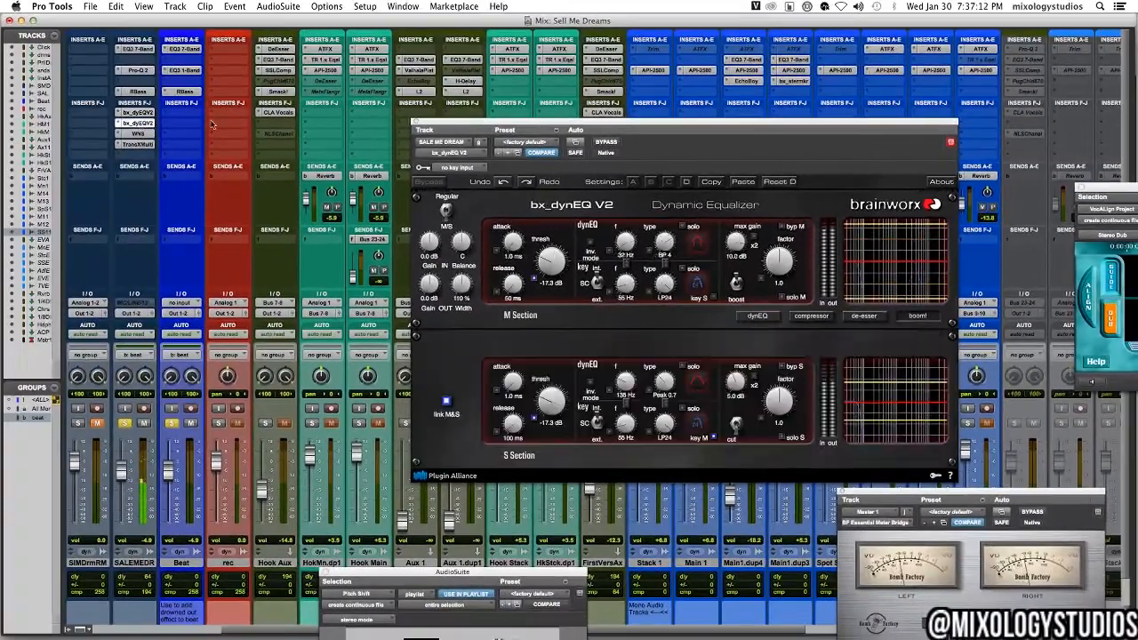
{"action": "left_click", "coordinate": [149, 112]}
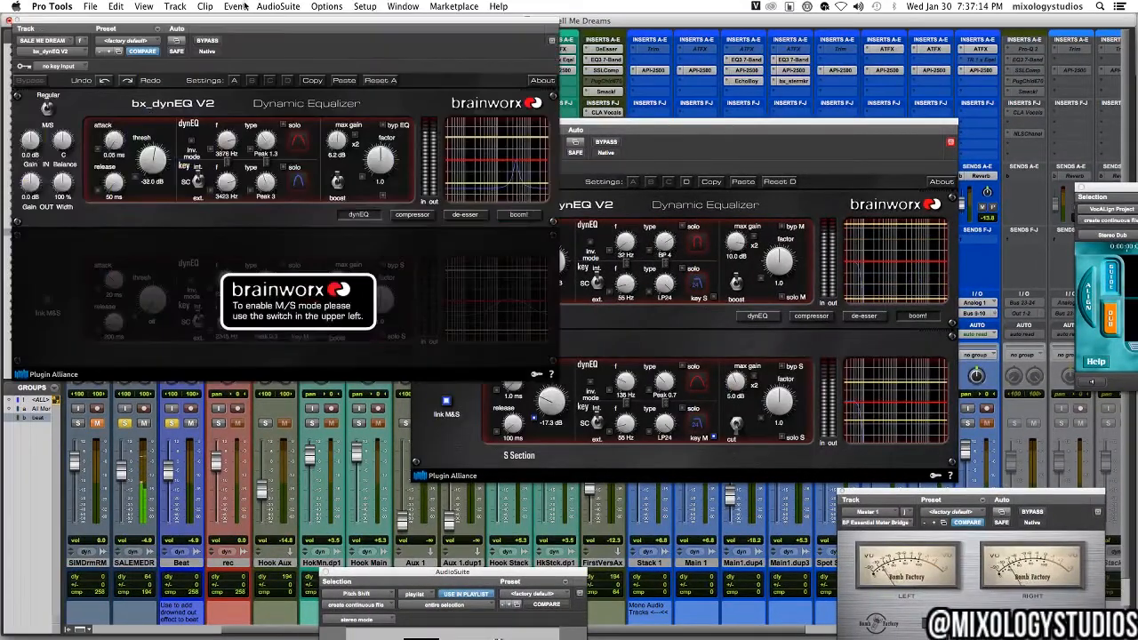
{"action": "left_click_drag", "start_coordinate": [244, 24], "coordinate": [403, 219]}
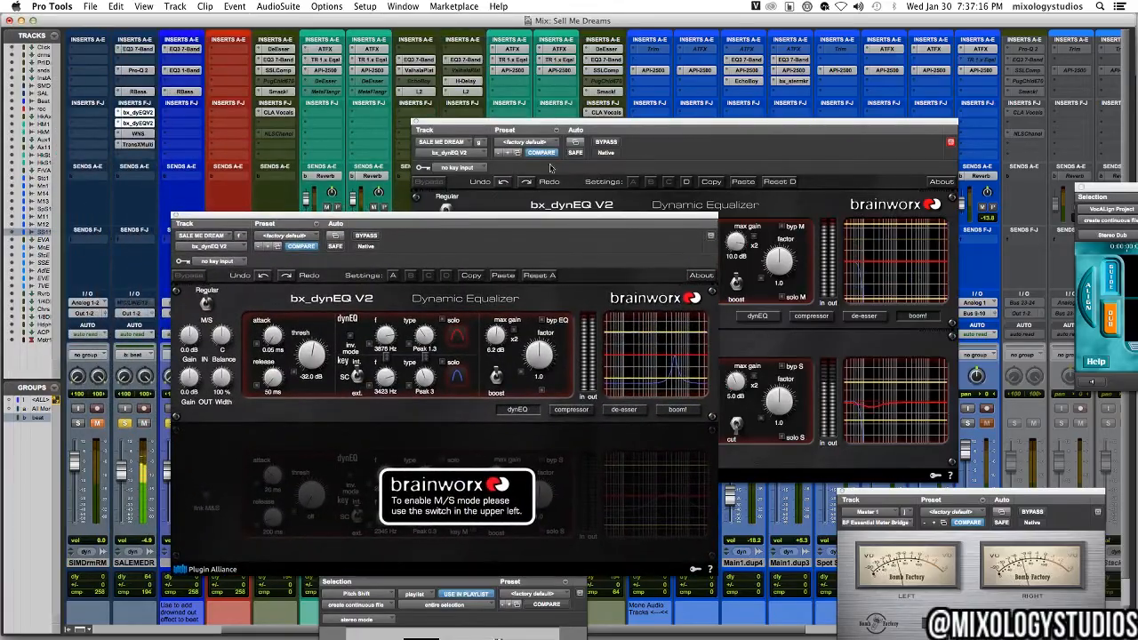
{"action": "left_click_drag", "start_coordinate": [550, 167], "coordinate": [569, 119]}
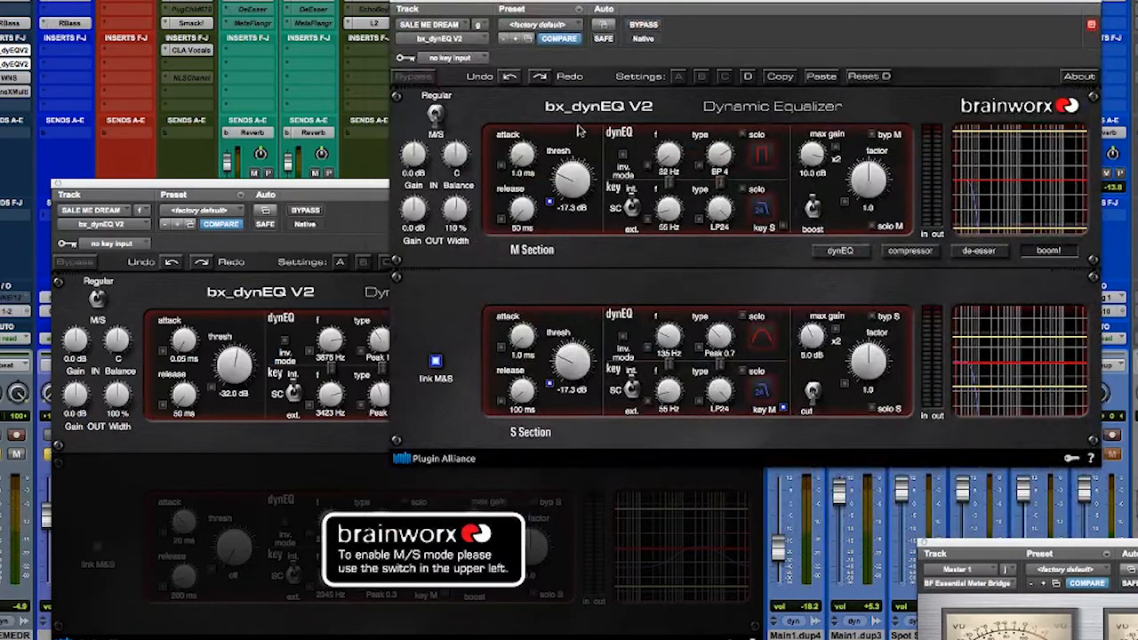
{"action": "left_click_drag", "start_coordinate": [265, 191], "coordinate": [314, 150]}
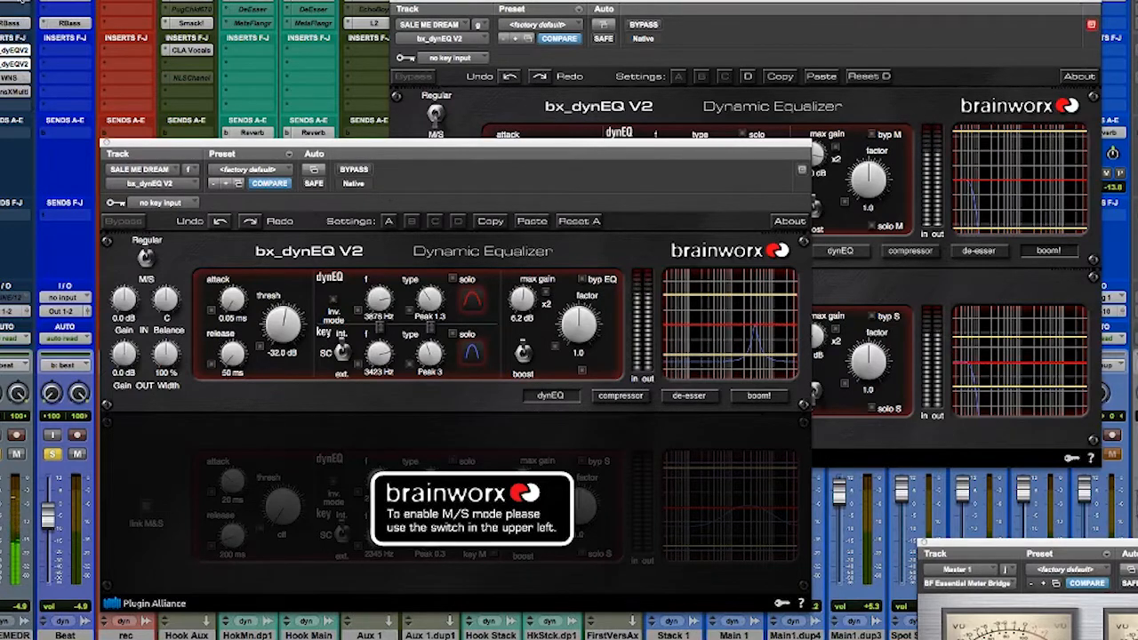
Bypass the Pro-Q 2, both bx_dynEQ V2, WNS and TransXMulti inserts on the SALEMEDR track
{"action": "right_click", "coordinate": [18, 2]}
{"action": "left_click", "coordinate": [18, 6]}
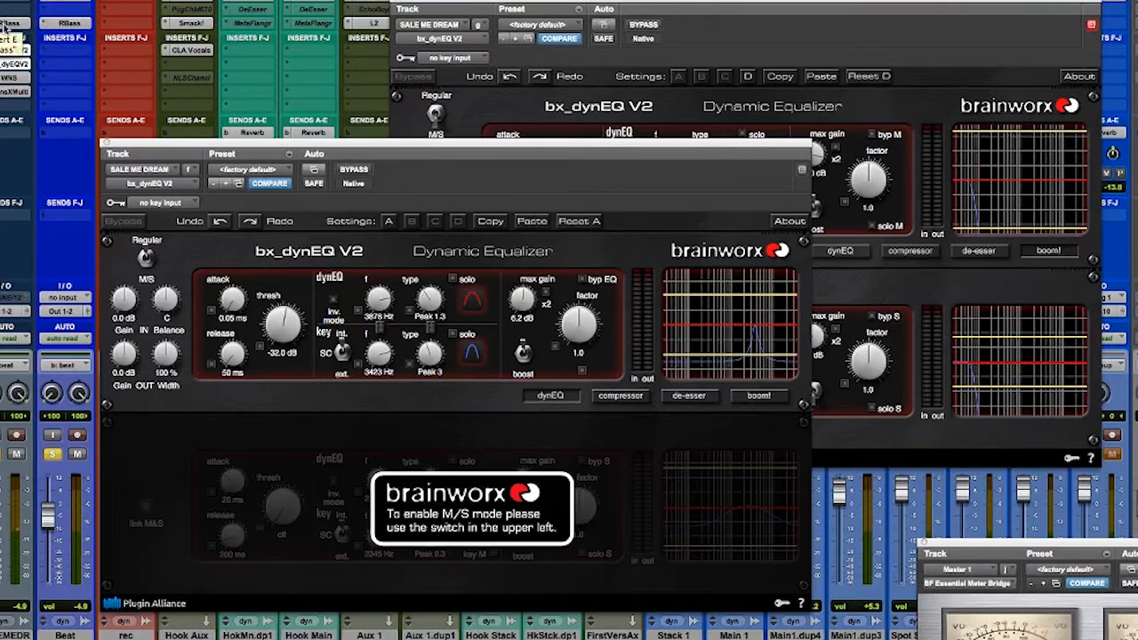
{"action": "left_click", "coordinate": [3, 24], "text": "super"}
{"action": "left_click", "coordinate": [4, 50], "text": "super"}
{"action": "left_click", "coordinate": [7, 64], "text": "super"}
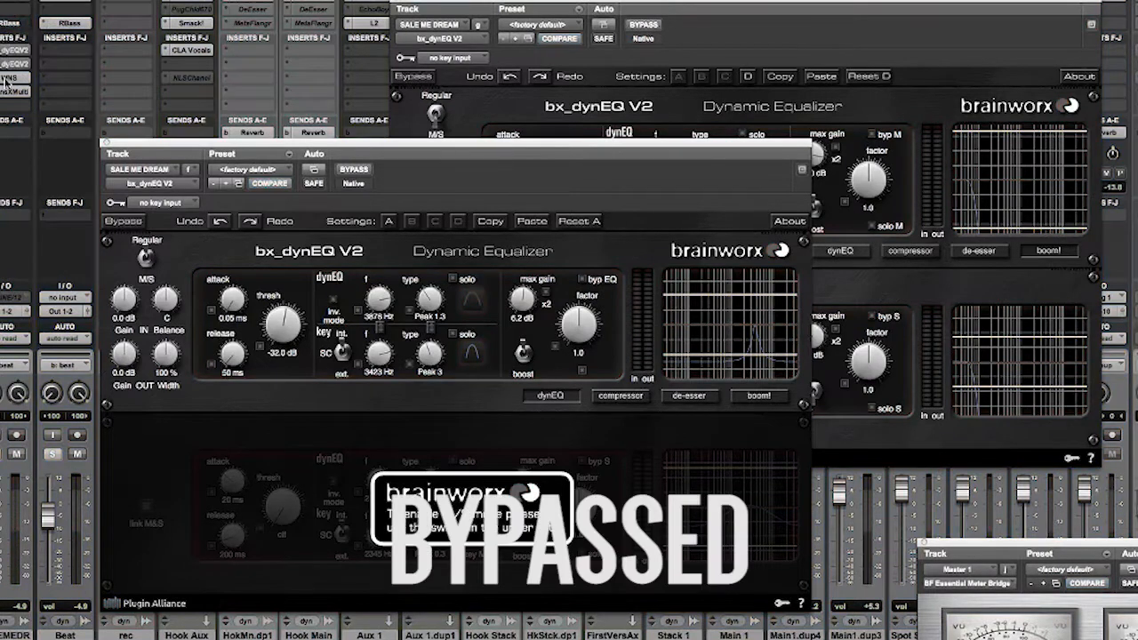
{"action": "left_click", "coordinate": [7, 78], "text": "super"}
{"action": "left_click", "coordinate": [7, 92], "text": "super"}
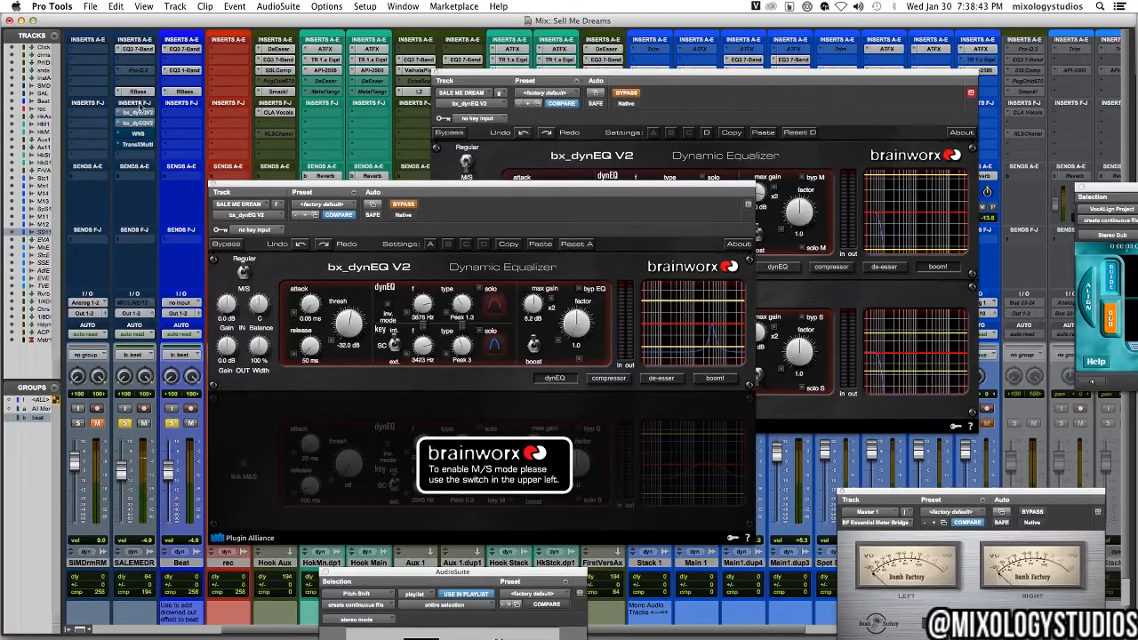
Reactivate WNS and TransXMulti on SALEMEDR, and compare the sound with both bx_dynEQ V2 inserts bypassed and active
{"action": "left_click", "coordinate": [148, 136], "text": "super"}
{"action": "left_click", "coordinate": [147, 144], "text": "super"}
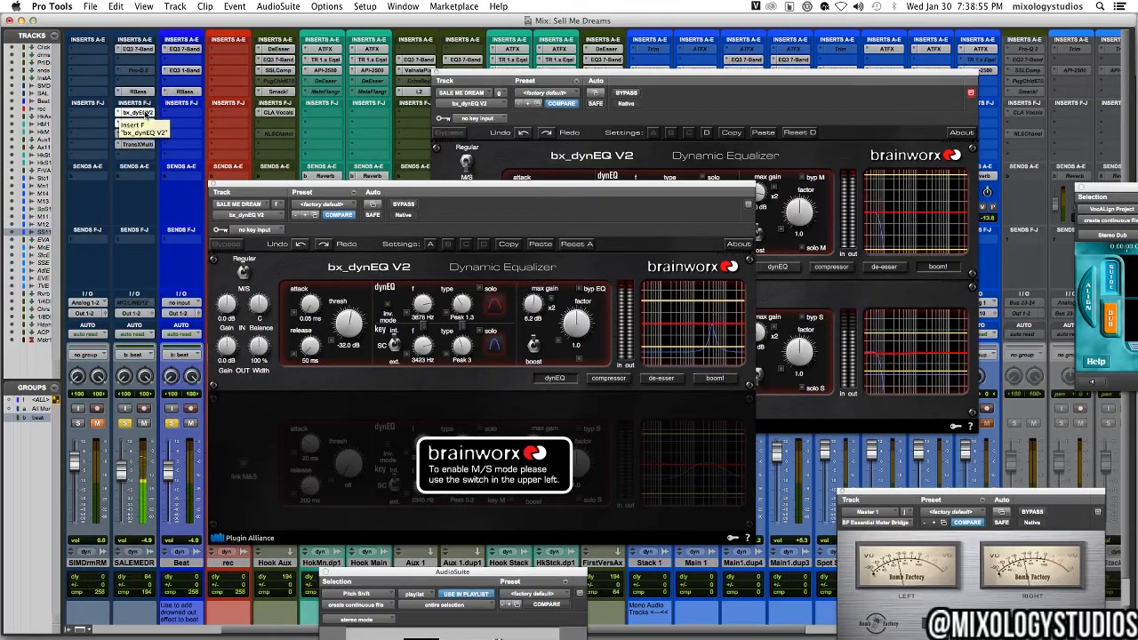
{"action": "left_click", "coordinate": [146, 114], "text": "super"}
{"action": "left_click", "coordinate": [144, 124], "text": "super"}
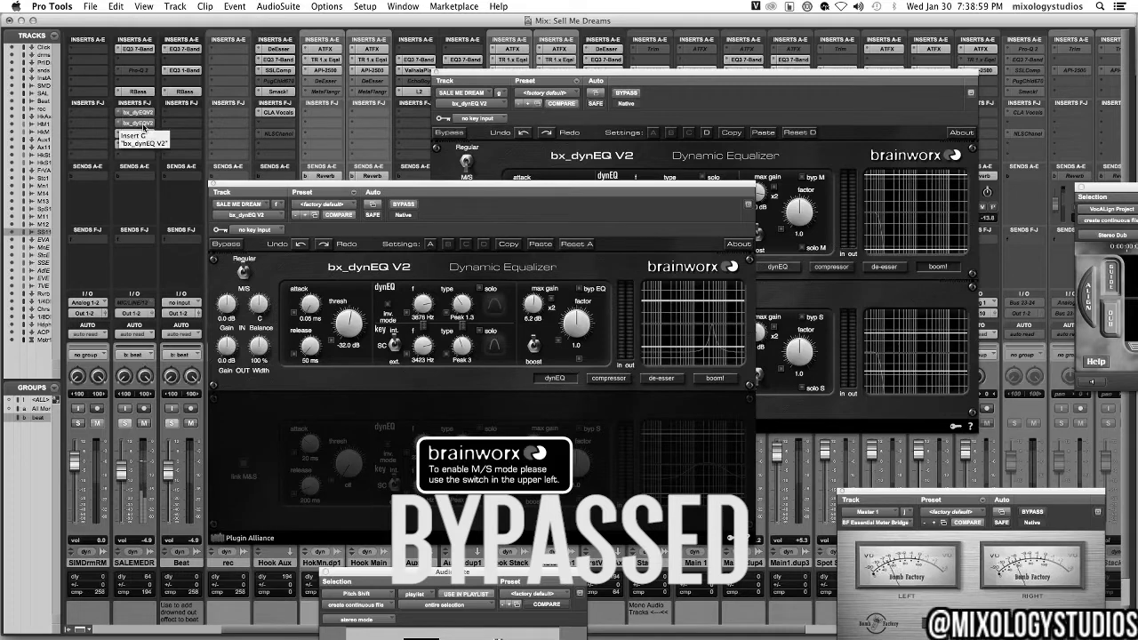
{"action": "left_click", "coordinate": [143, 126], "text": "super"}
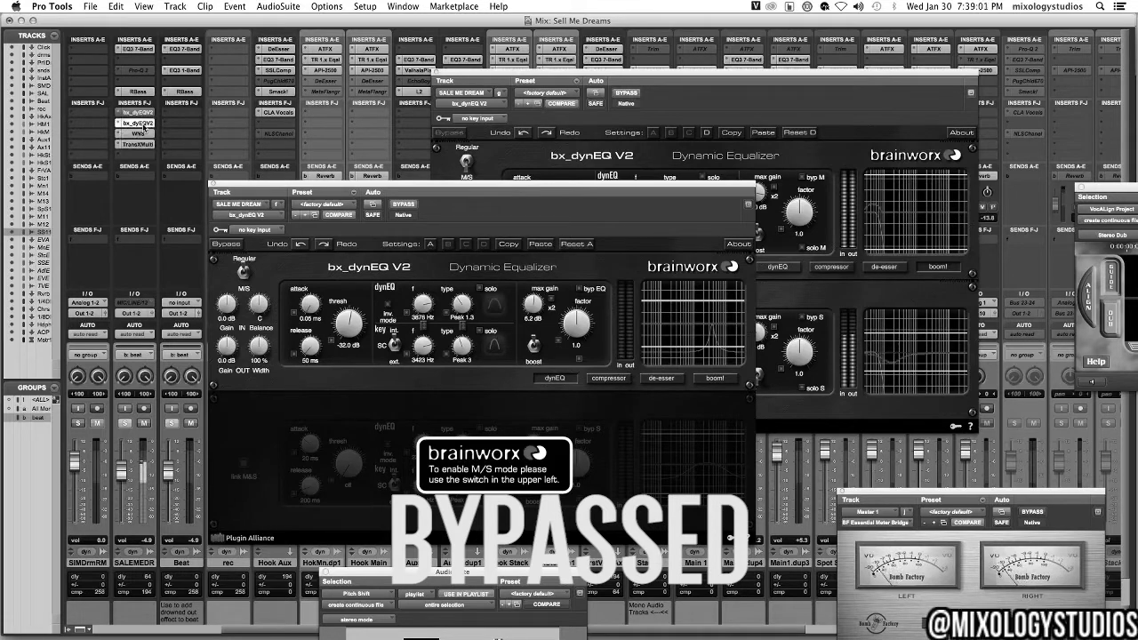
{"action": "left_click", "coordinate": [144, 114], "text": "super"}
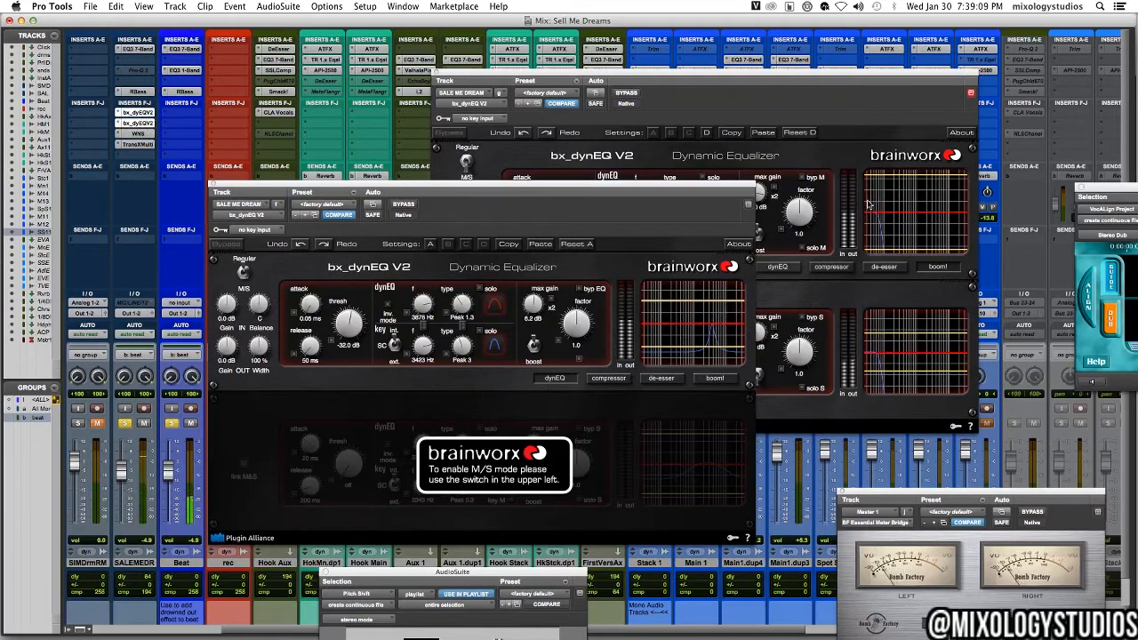
Inspect the Trans-X Multi insert's settings on SALEMEDR and close the open insert plug-in windows
{"action": "left_click", "coordinate": [139, 144]}
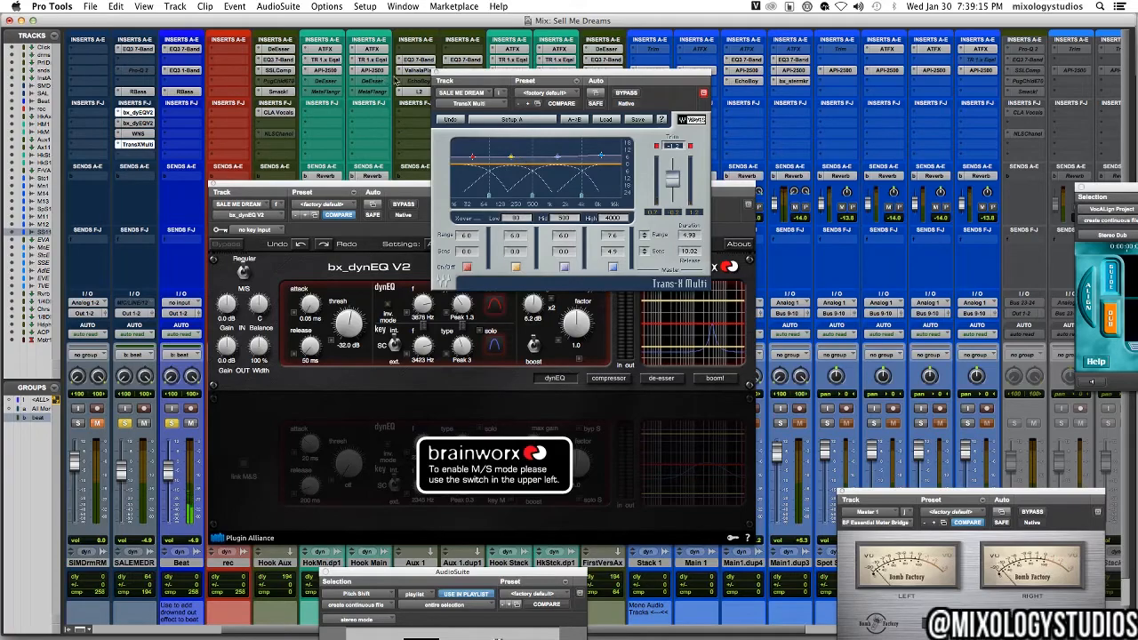
{"action": "left_click_drag", "start_coordinate": [445, 78], "coordinate": [551, 113]}
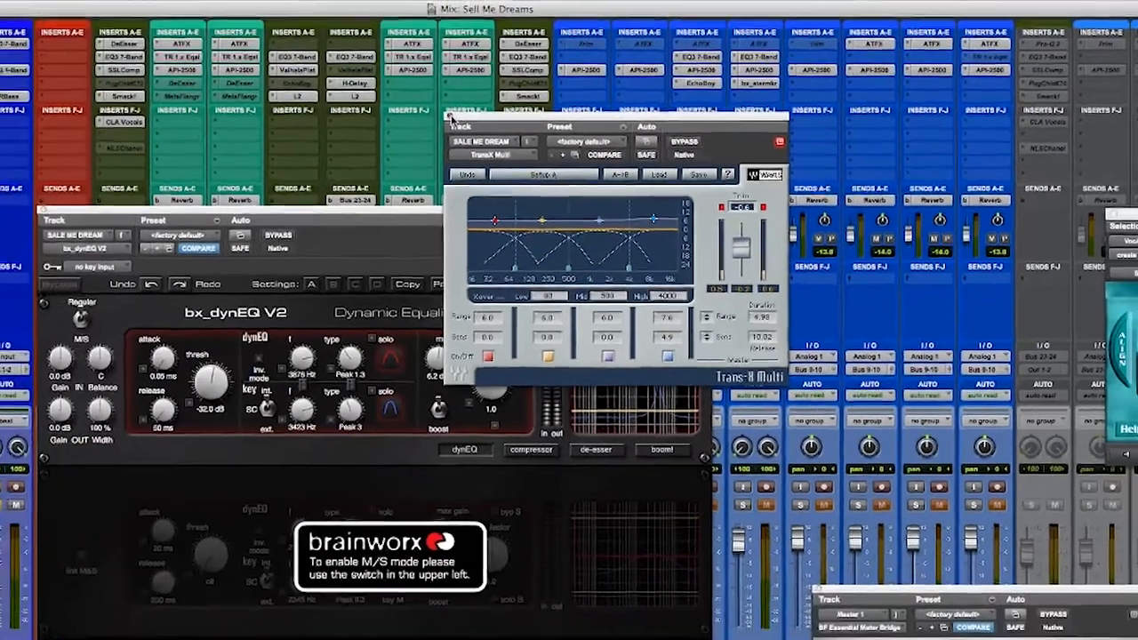
{"action": "left_click", "coordinate": [343, 127]}
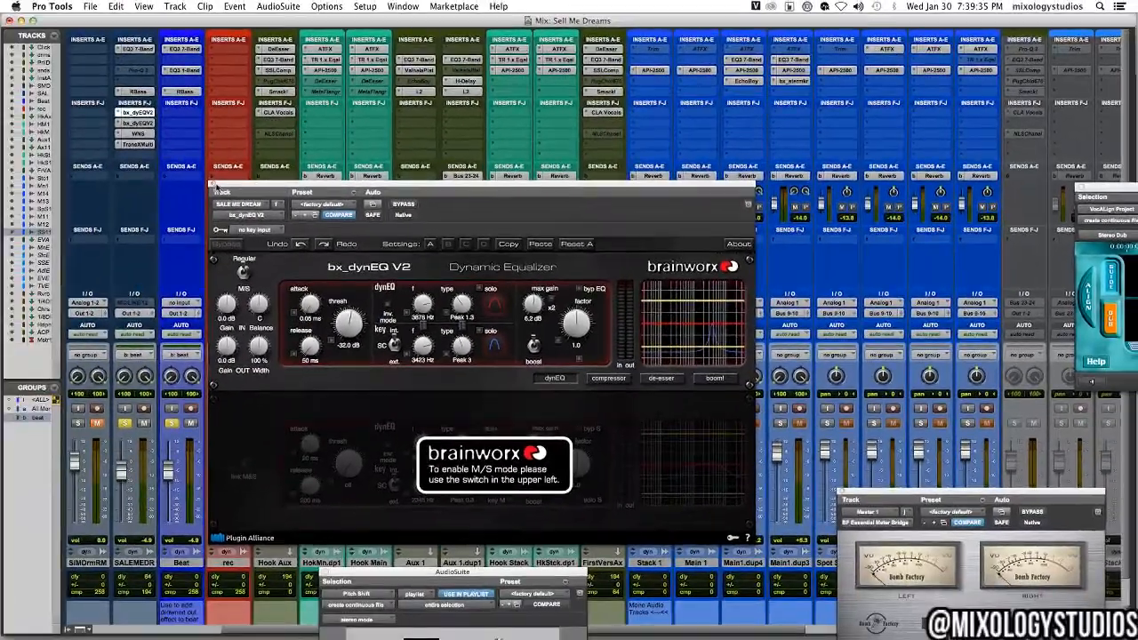
{"action": "left_click", "coordinate": [174, 191]}
Switch to the Edit window and examine the Bus 23-24 send automation on Hook Main near bar 20
{"action": "key", "text": "super+equal"}
{"action": "key", "text": "r"}
{"action": "key", "text": "r"}
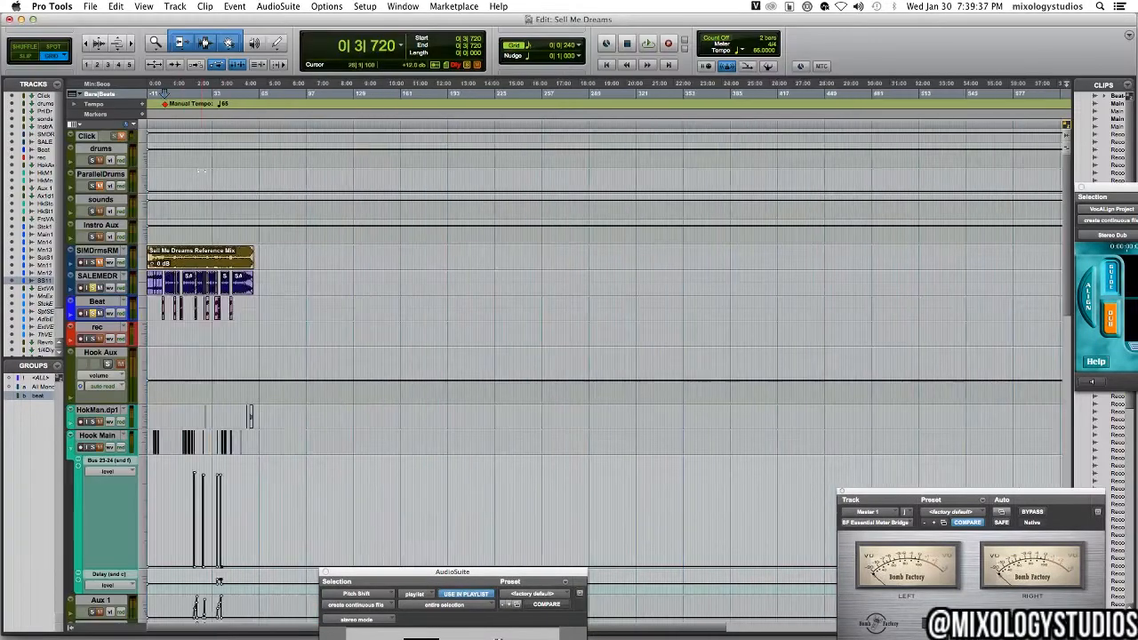
{"action": "key", "text": "t"}
{"action": "key", "text": "t"}
{"action": "key", "text": "t"}
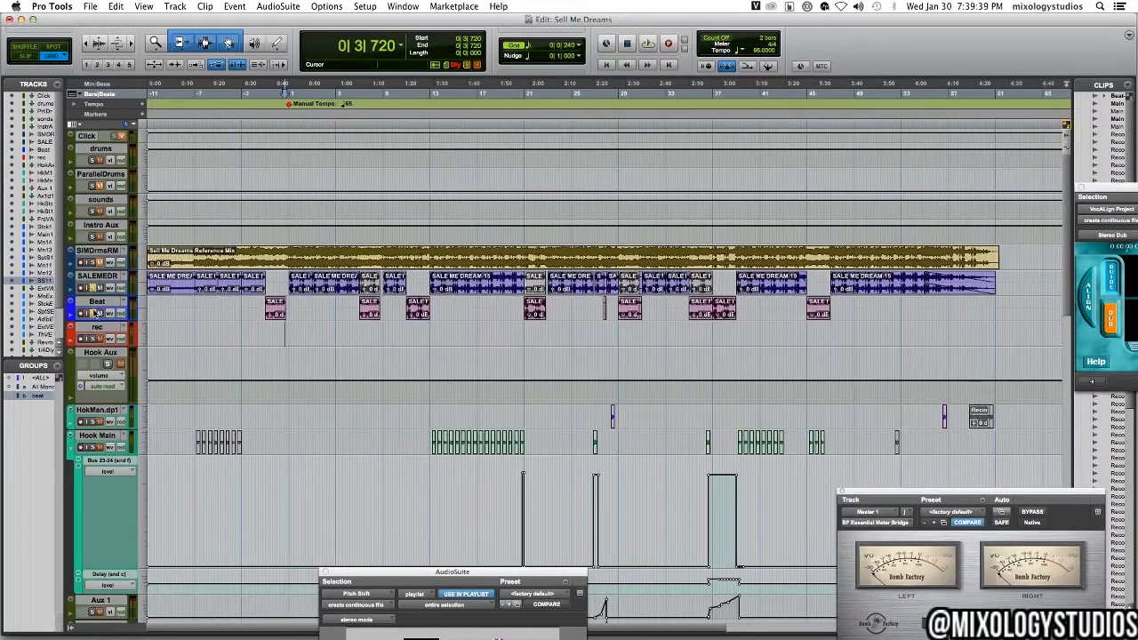
{"action": "scroll", "coordinate": [602, 267], "scroll_direction": "down", "scroll_amount": 5}
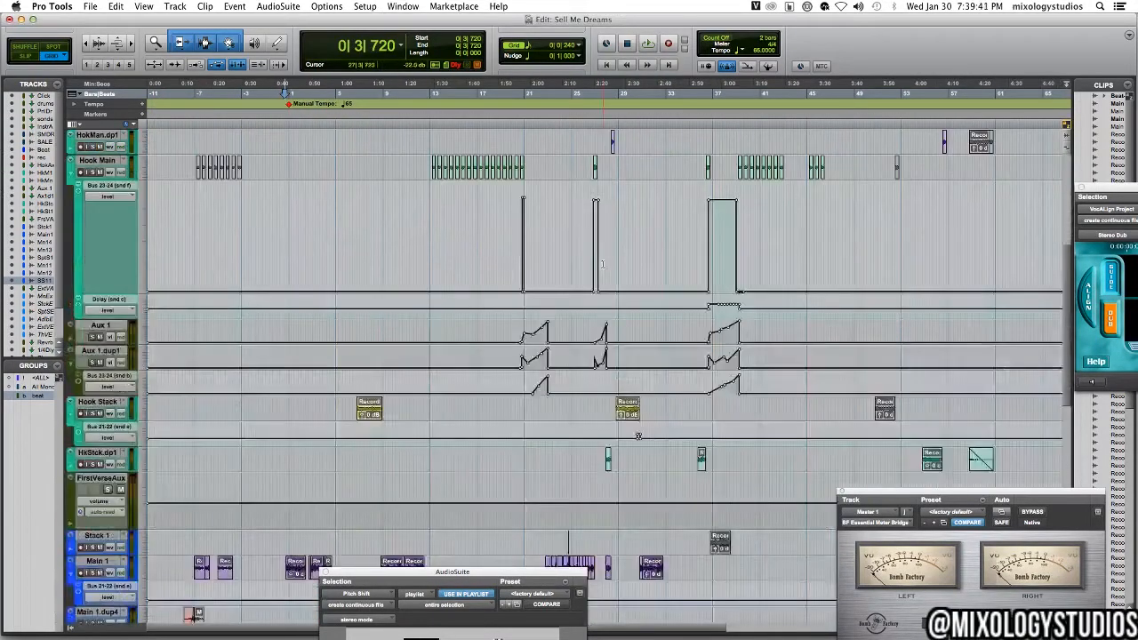
{"action": "key", "text": "t"}
{"action": "key", "text": "t"}
{"action": "key", "text": "t"}
{"action": "key", "text": "t"}
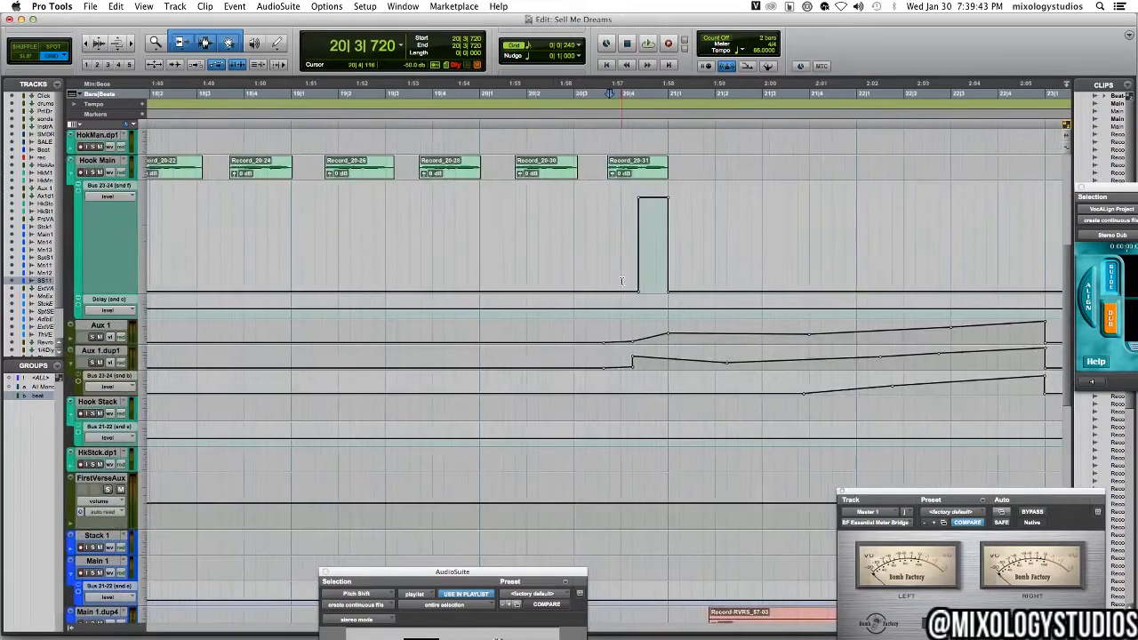
Play the session from 20|3|720 and examine the automation on the Aux 1 and Aux 1.dup1 tracks
{"action": "scroll", "coordinate": [620, 281], "scroll_direction": "up", "scroll_amount": 3}
{"action": "key", "text": "r"}
{"action": "key", "text": "r"}
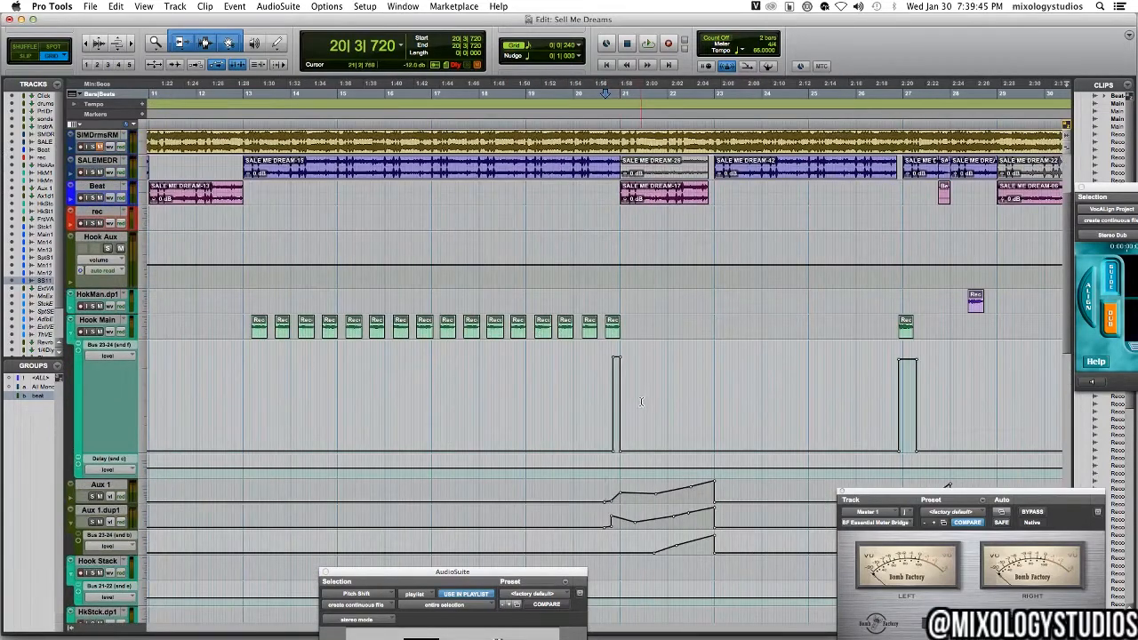
{"action": "key", "text": "t"}
{"action": "key", "text": "space"}
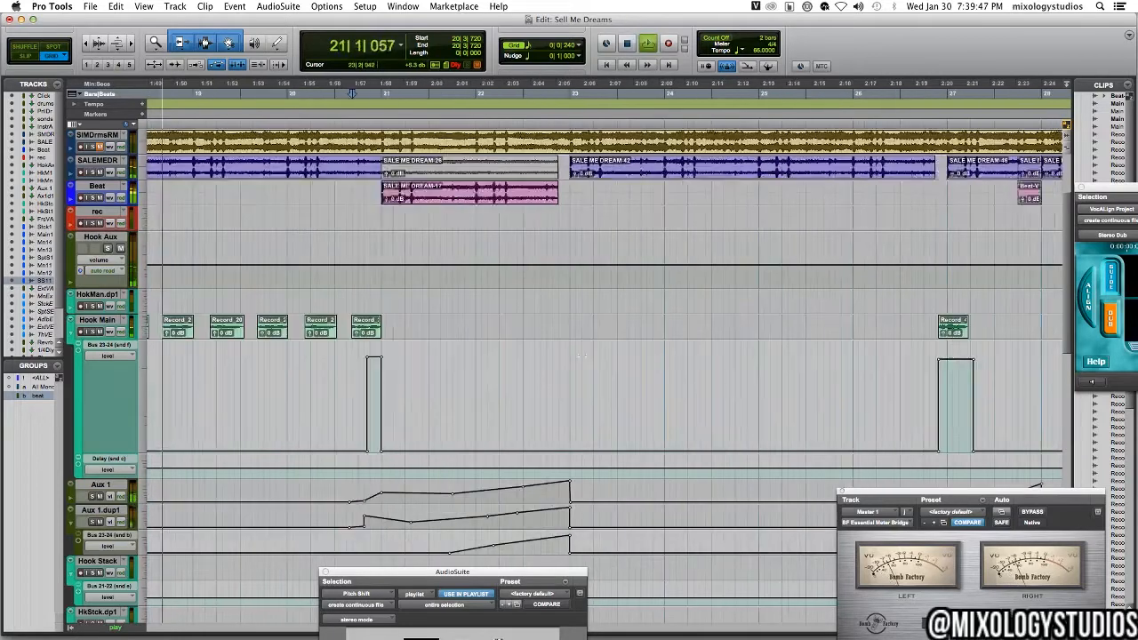
{"action": "scroll", "coordinate": [569, 347], "scroll_direction": "down", "scroll_amount": 3}
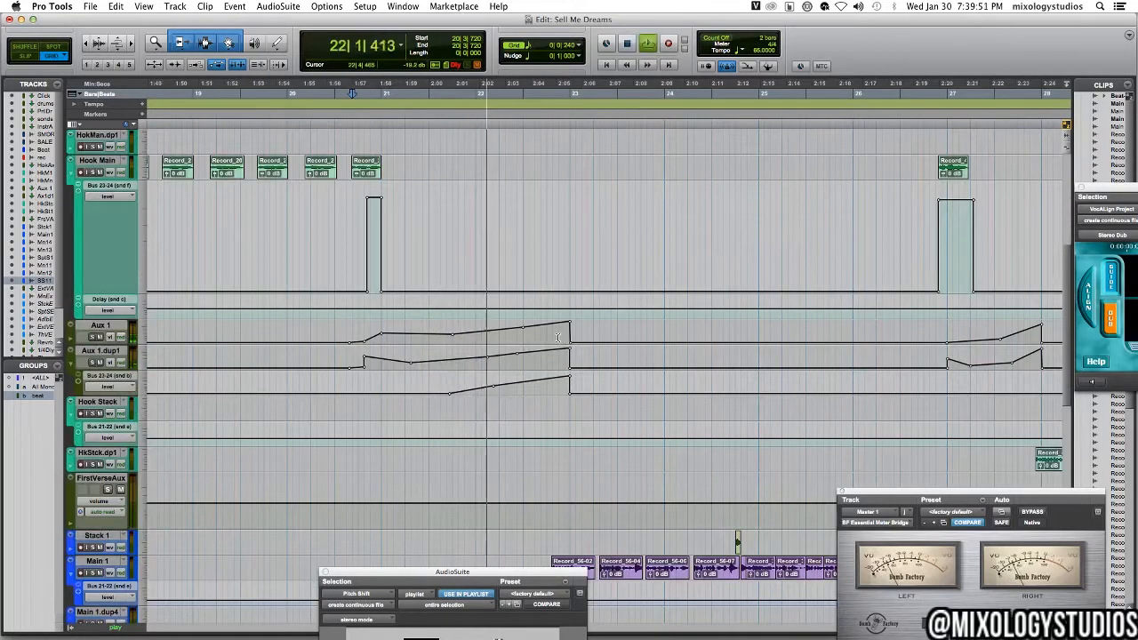
Examine the beat clips and hook automation during playback, stop, and highlight four bars of Hook Main and its sends from 20|3|480
{"action": "scroll", "coordinate": [569, 336], "scroll_direction": "up", "scroll_amount": 4}
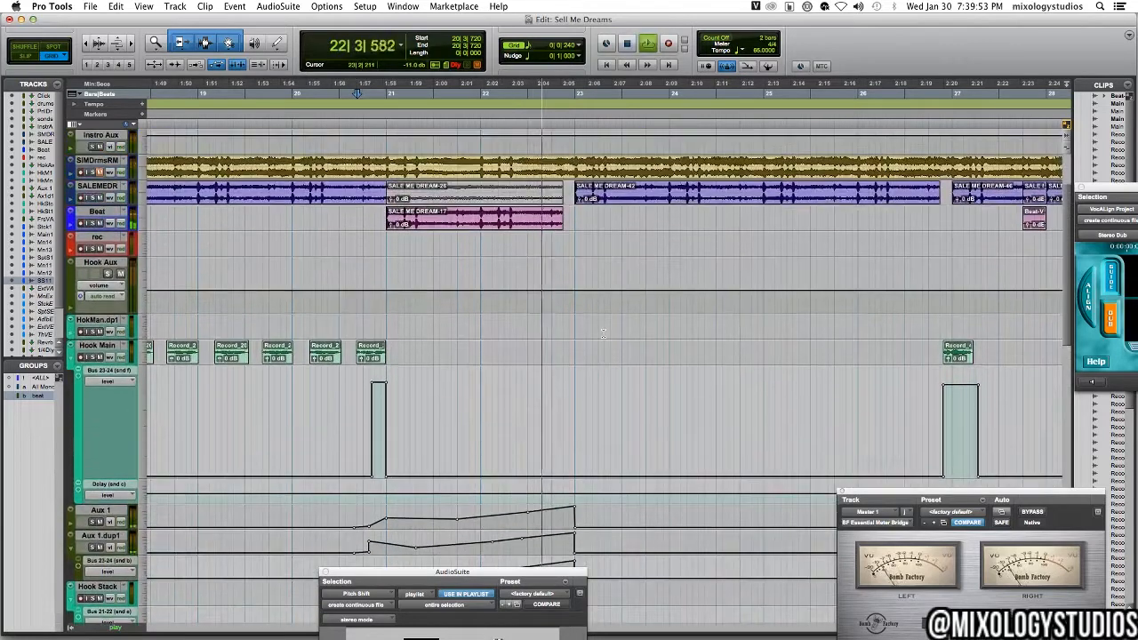
{"action": "scroll", "coordinate": [602, 333], "scroll_direction": "down", "scroll_amount": 2}
{"action": "scroll", "coordinate": [602, 333], "scroll_direction": "down", "scroll_amount": 1}
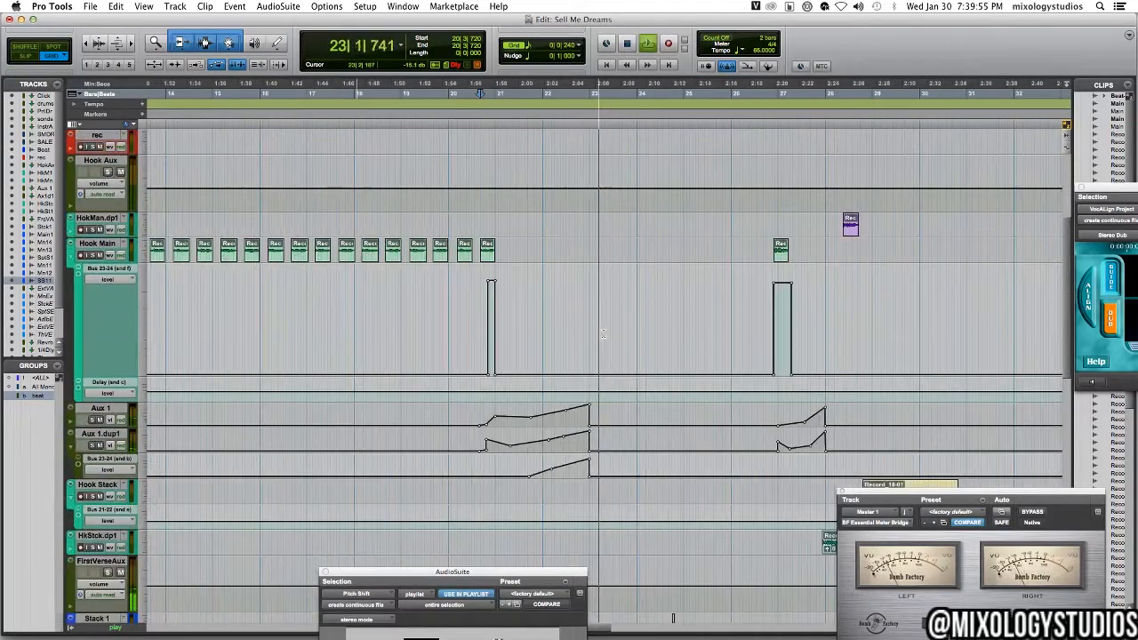
{"action": "key", "text": "space"}
{"action": "left_click", "coordinate": [480, 349]}
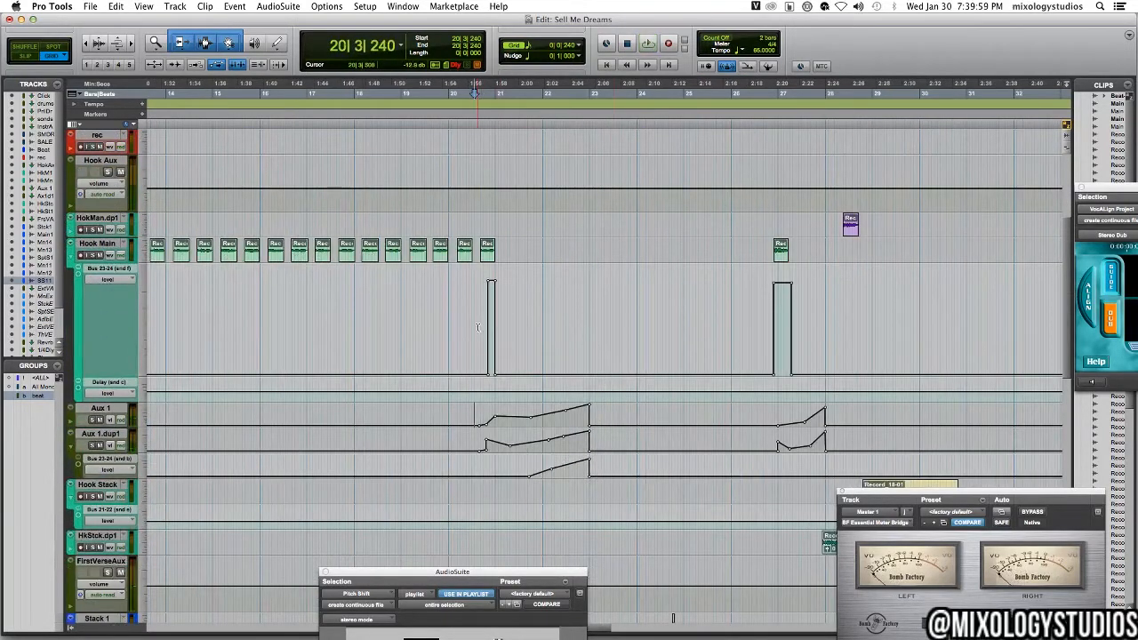
{"action": "left_click_drag", "start_coordinate": [477, 327], "coordinate": [702, 257]}
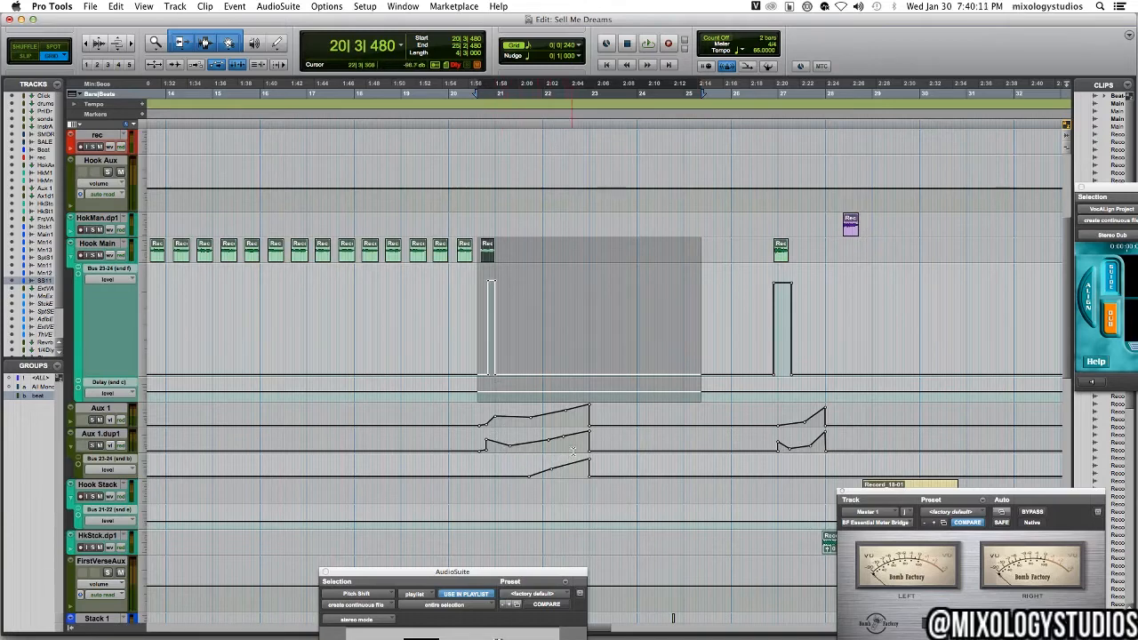
Play the session from 20|2|480 and compare the SALEMEDR and Beat clips with the Hook Main send and aux automation
{"action": "left_click", "coordinate": [467, 403]}
{"action": "key", "text": "space"}
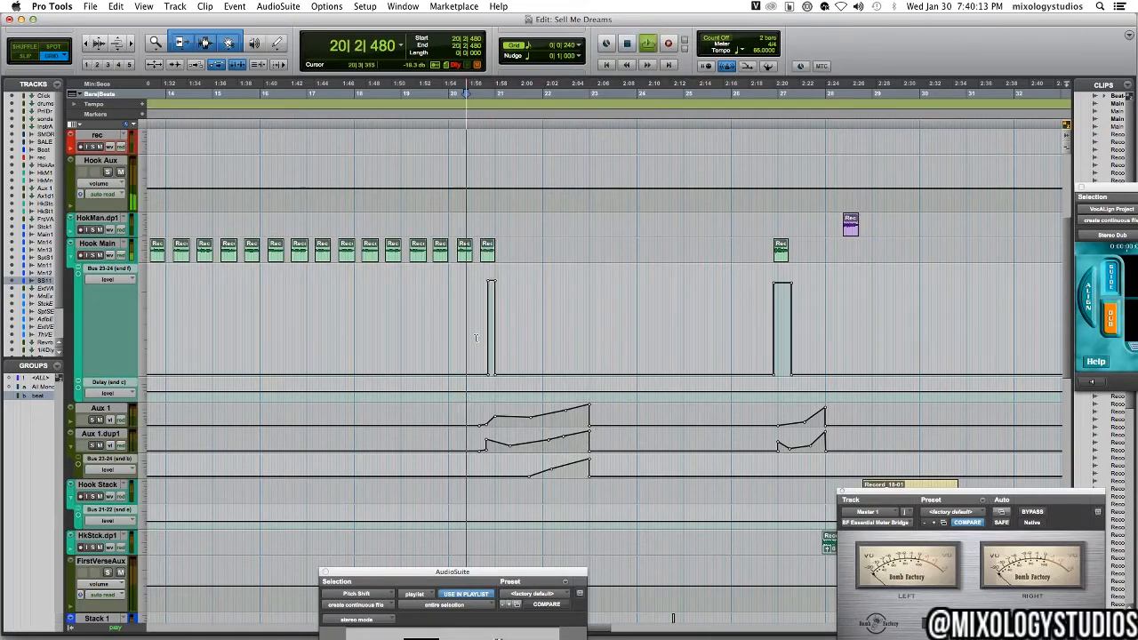
{"action": "scroll", "coordinate": [477, 335], "scroll_direction": "up", "scroll_amount": 3}
{"action": "key", "text": "t"}
{"action": "key", "text": "t"}
{"action": "scroll", "coordinate": [478, 334], "scroll_direction": "up", "scroll_amount": 3}
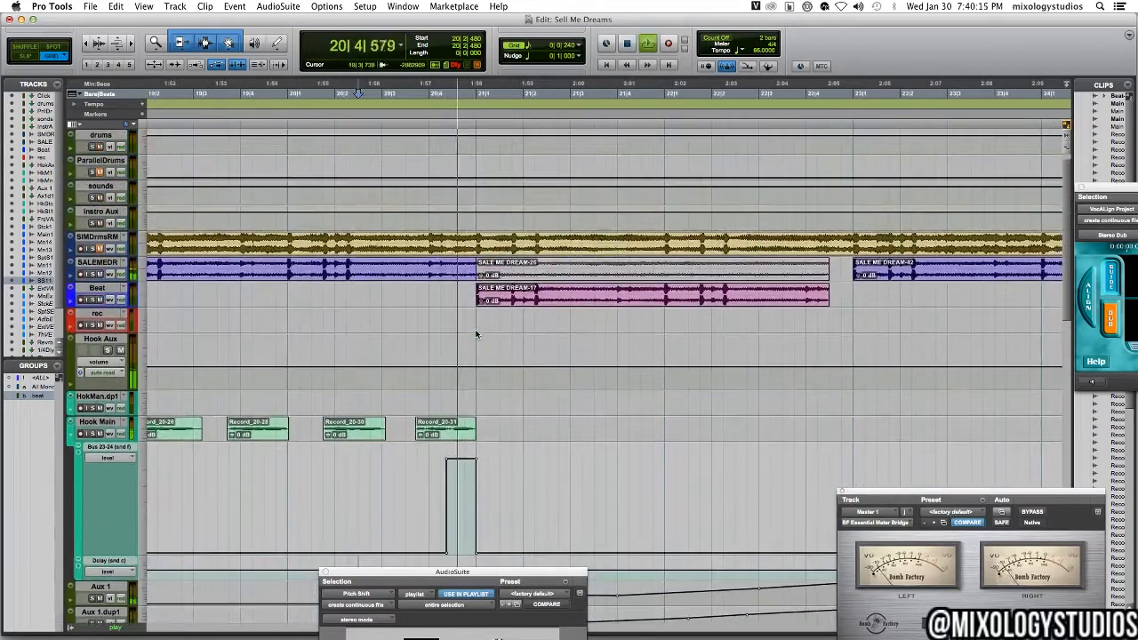
{"action": "scroll", "coordinate": [476, 334], "scroll_direction": "down", "scroll_amount": 6}
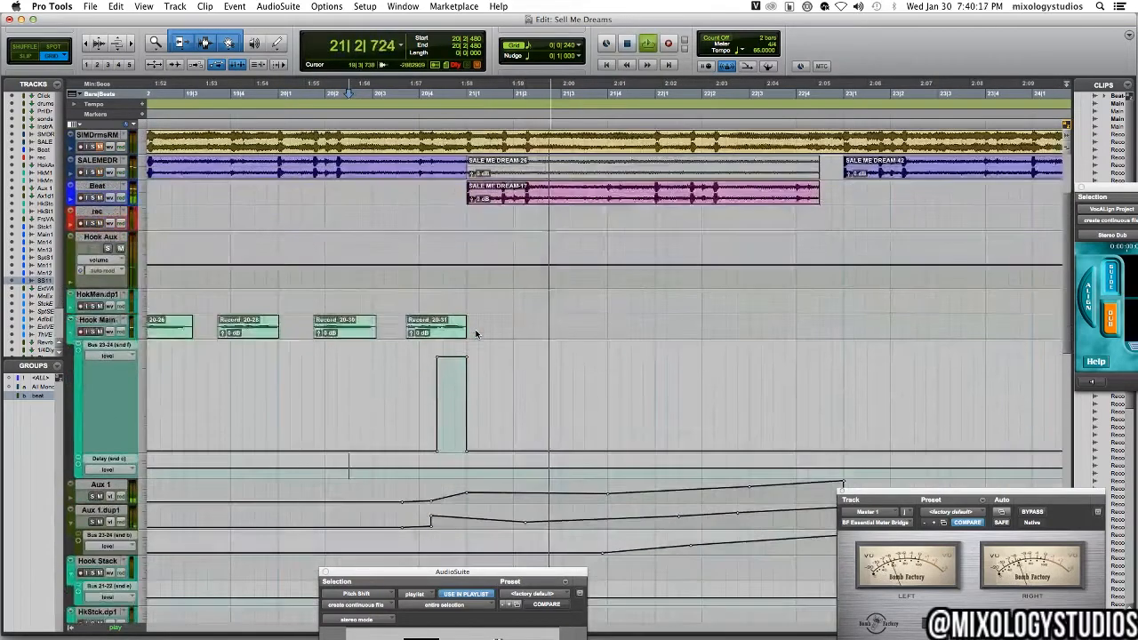
{"action": "scroll", "coordinate": [476, 335], "scroll_direction": "up", "scroll_amount": 1}
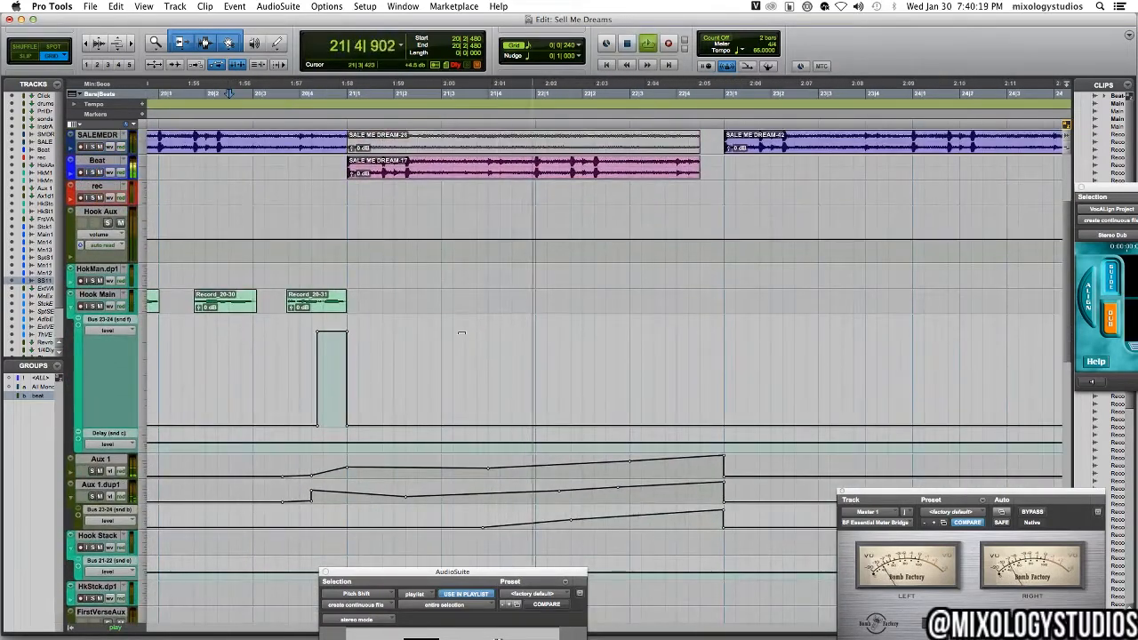
{"action": "scroll", "coordinate": [462, 331], "scroll_direction": "up", "scroll_amount": 2}
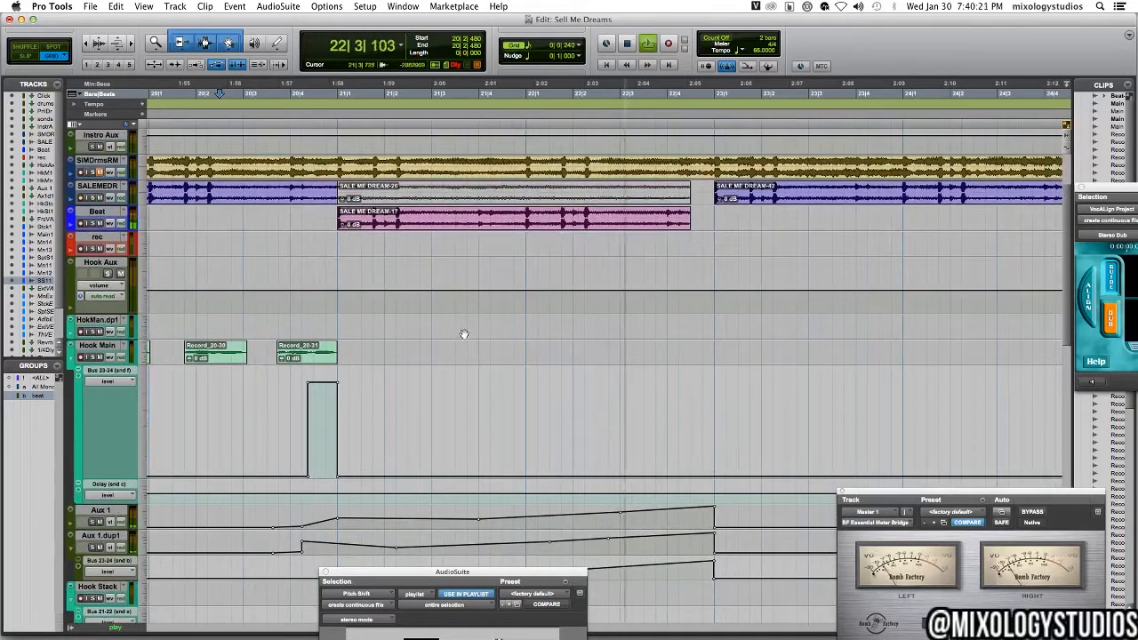
{"action": "scroll", "coordinate": [462, 331], "scroll_direction": "up", "scroll_amount": 3}
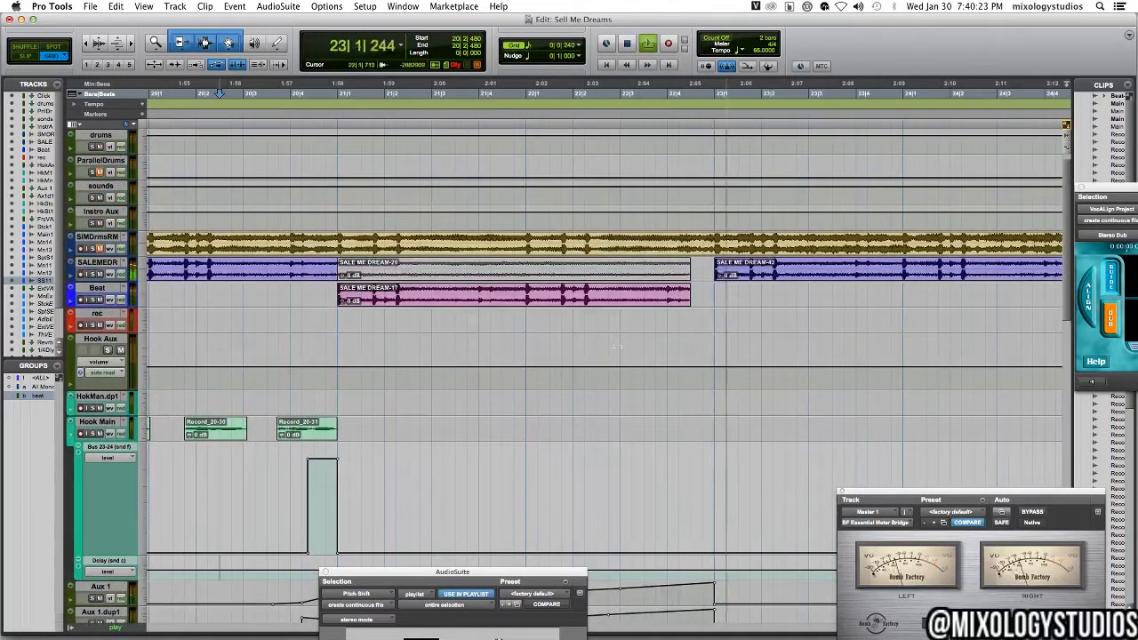
{"action": "scroll", "coordinate": [724, 349], "scroll_direction": "down", "scroll_amount": 4}
{"action": "key", "text": "space"}
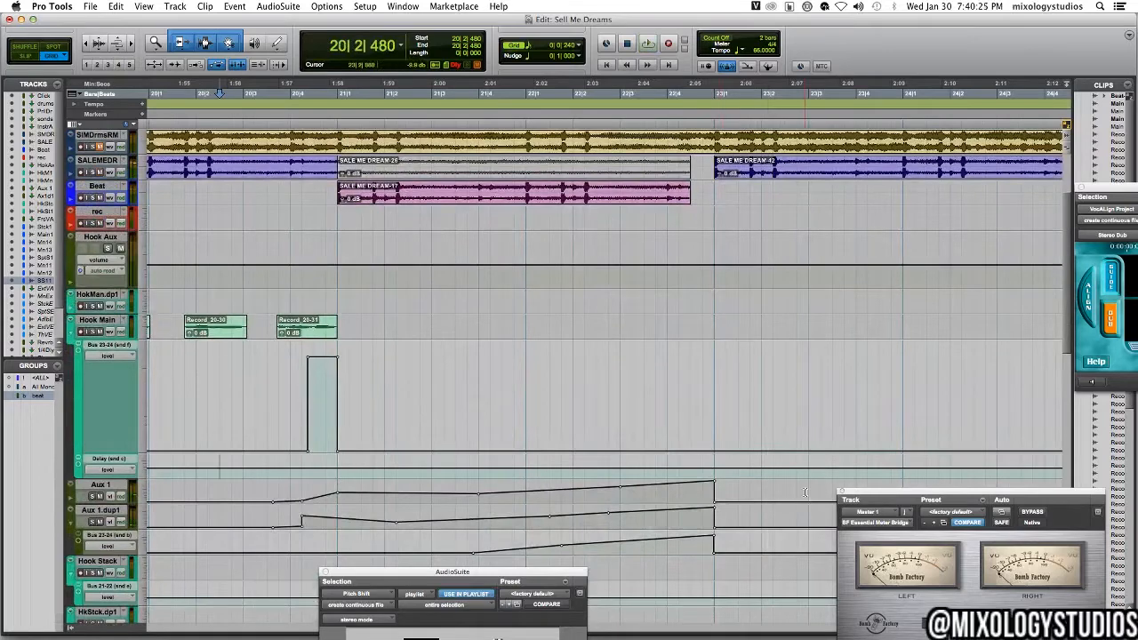
{"action": "scroll", "coordinate": [220, 218], "scroll_direction": "up", "scroll_amount": 1}
In the Mix window, inspect ValhallaPlate on Aux 1, H-Delay on Aux 1.dup1, and the L2 limiter on both tracks
{"action": "key", "text": "super+equal"}
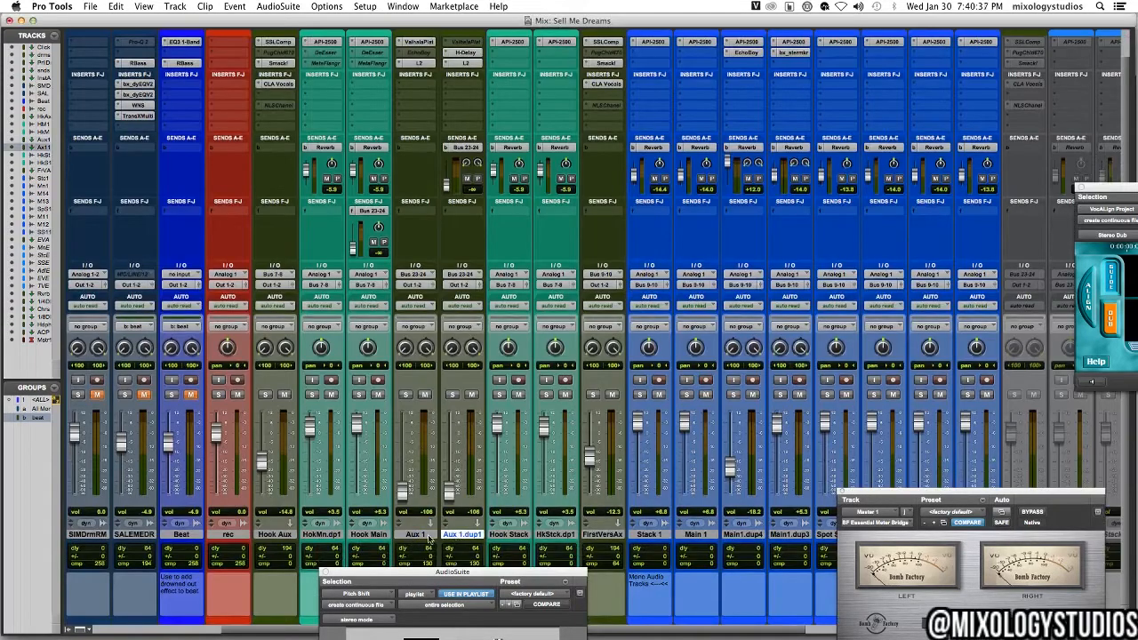
{"action": "left_click", "coordinate": [412, 41]}
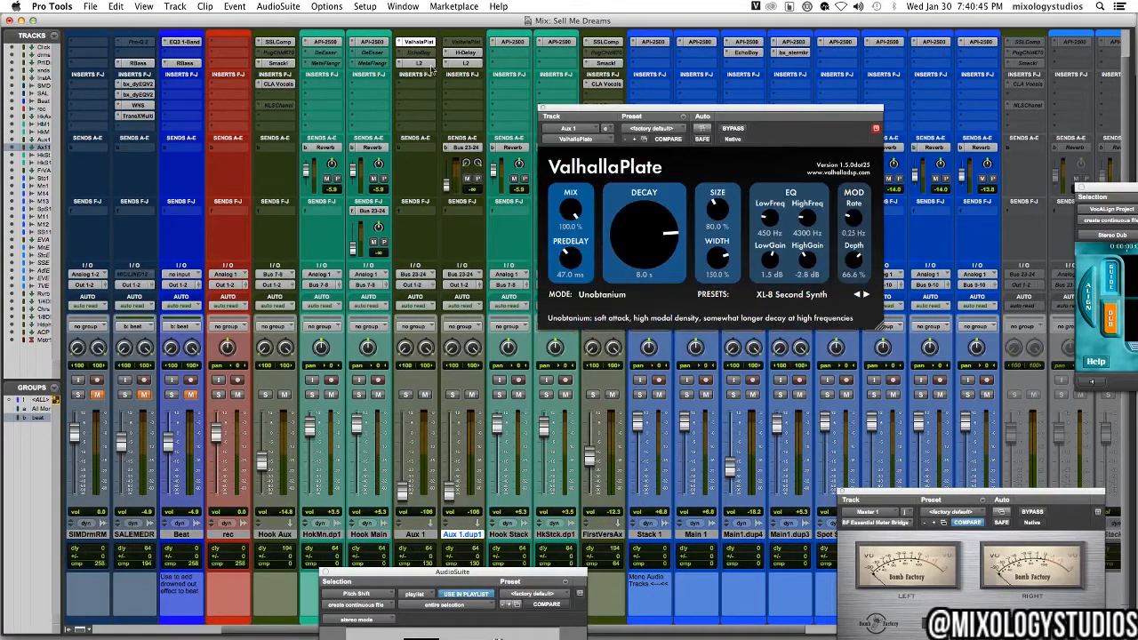
{"action": "left_click", "coordinate": [462, 52]}
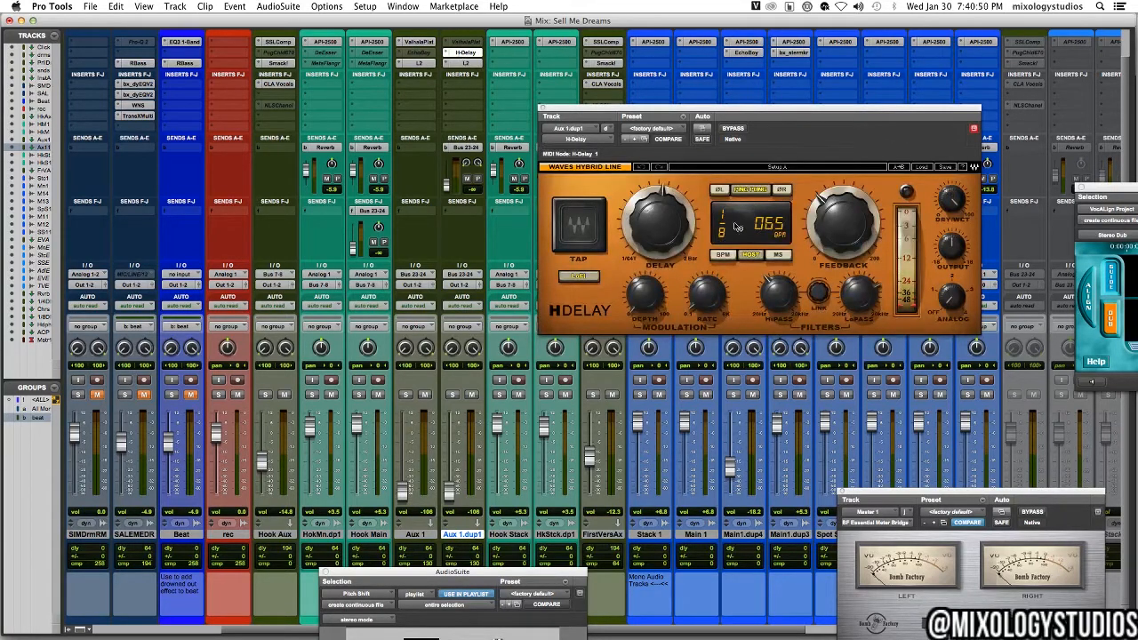
{"action": "left_click", "coordinate": [419, 63]}
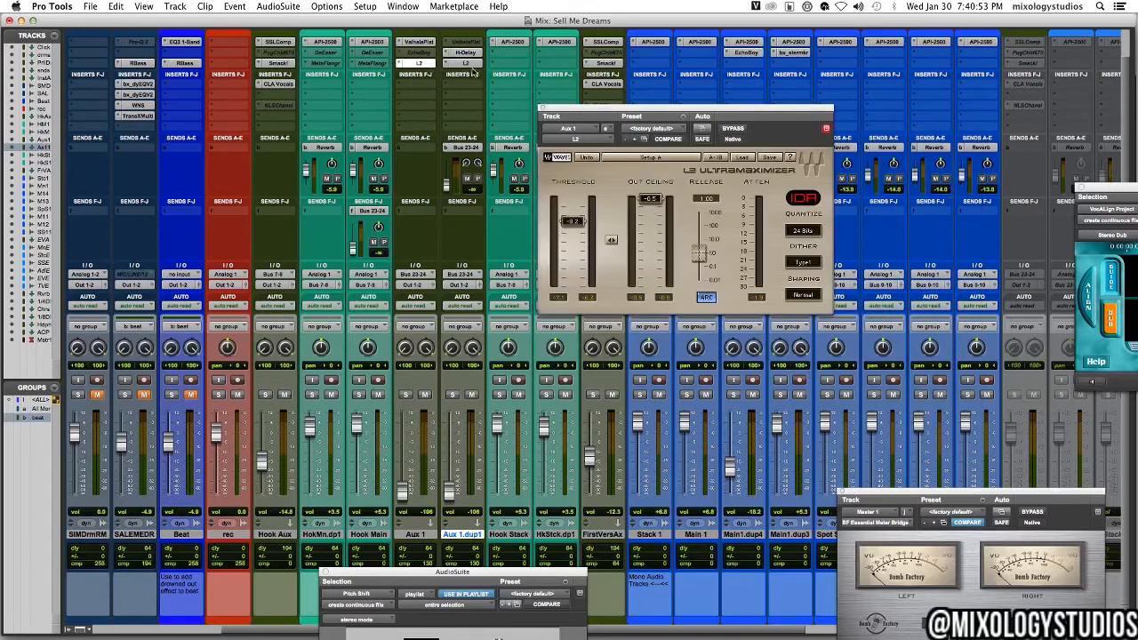
{"action": "left_click", "coordinate": [466, 64]}
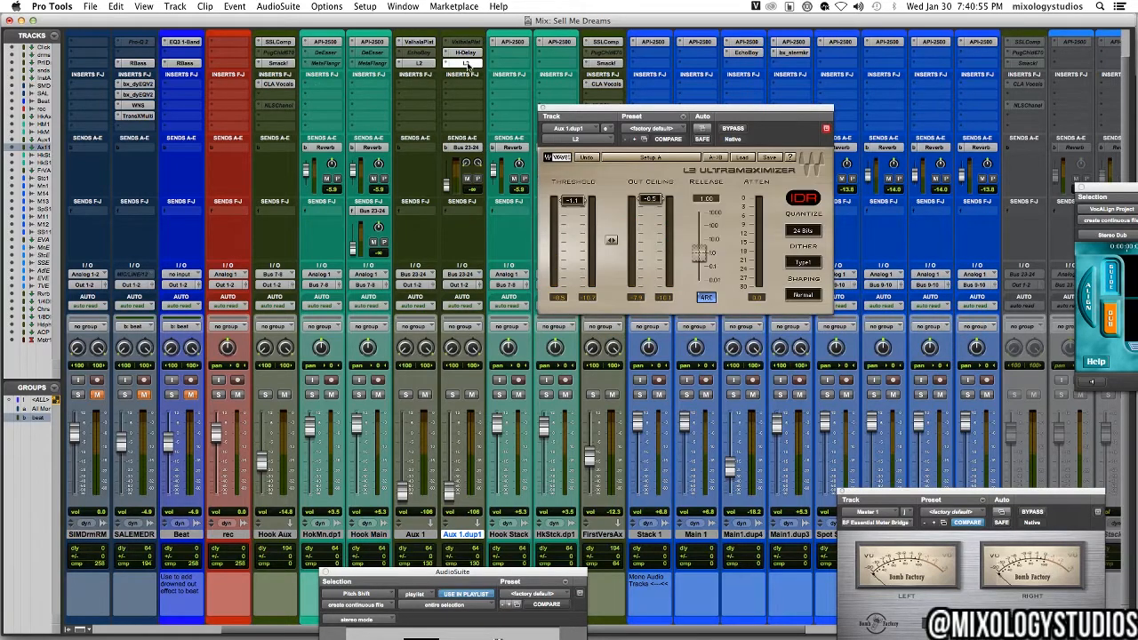
Return to the Edit window and locate the start and end of the Aux 1 volume ramp between 20|3|000 and 23|2|480
{"action": "key", "text": "super+equal"}
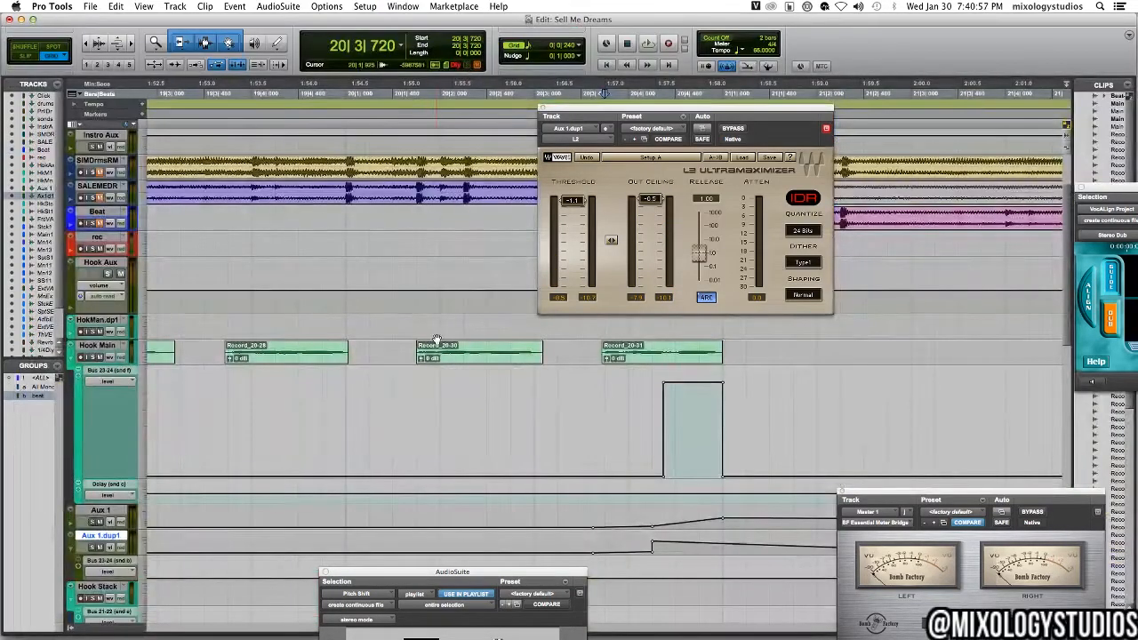
{"action": "key", "text": "r"}
{"action": "key", "text": "r"}
{"action": "key", "text": "r"}
{"action": "left_click", "coordinate": [596, 522]}
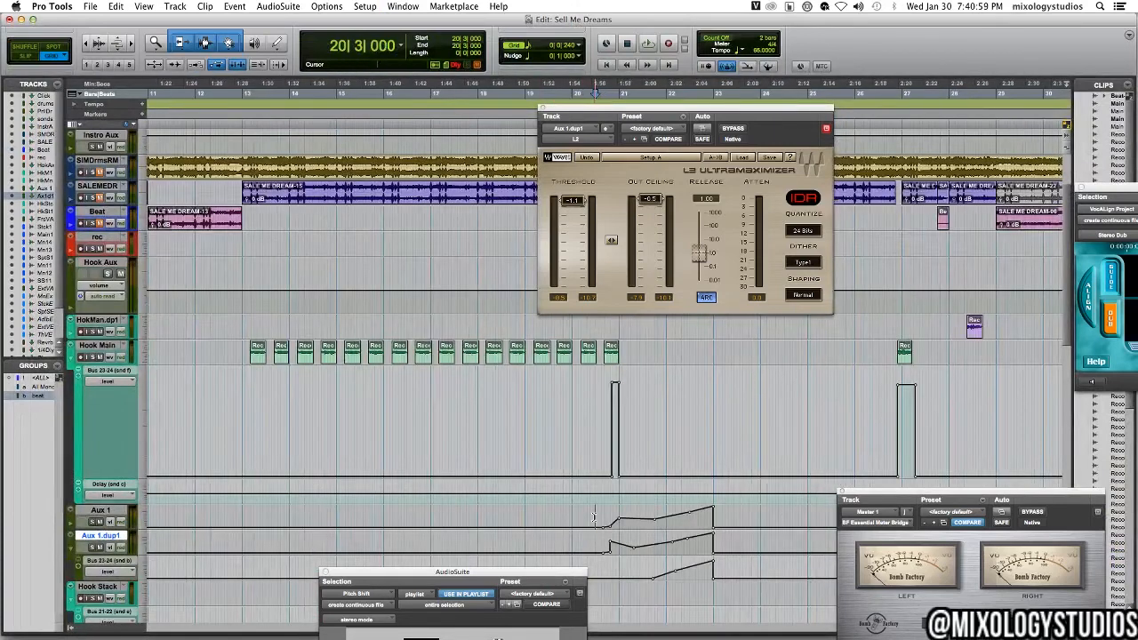
{"action": "left_click", "coordinate": [729, 515]}
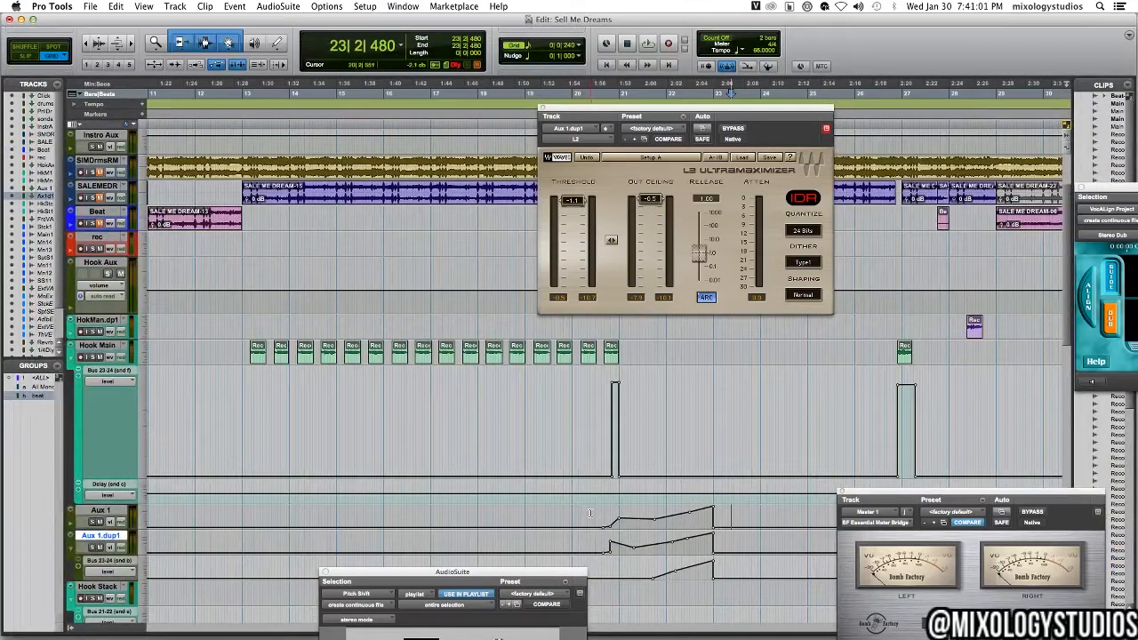
Increase the height of the Aux 1 and Aux 1.dup1 tracks and place the edit cursor at 20|3|480
{"action": "left_click", "coordinate": [143, 525]}
{"action": "left_click", "coordinate": [146, 536]}
{"action": "scroll", "coordinate": [165, 515], "scroll_direction": "down", "scroll_amount": 5}
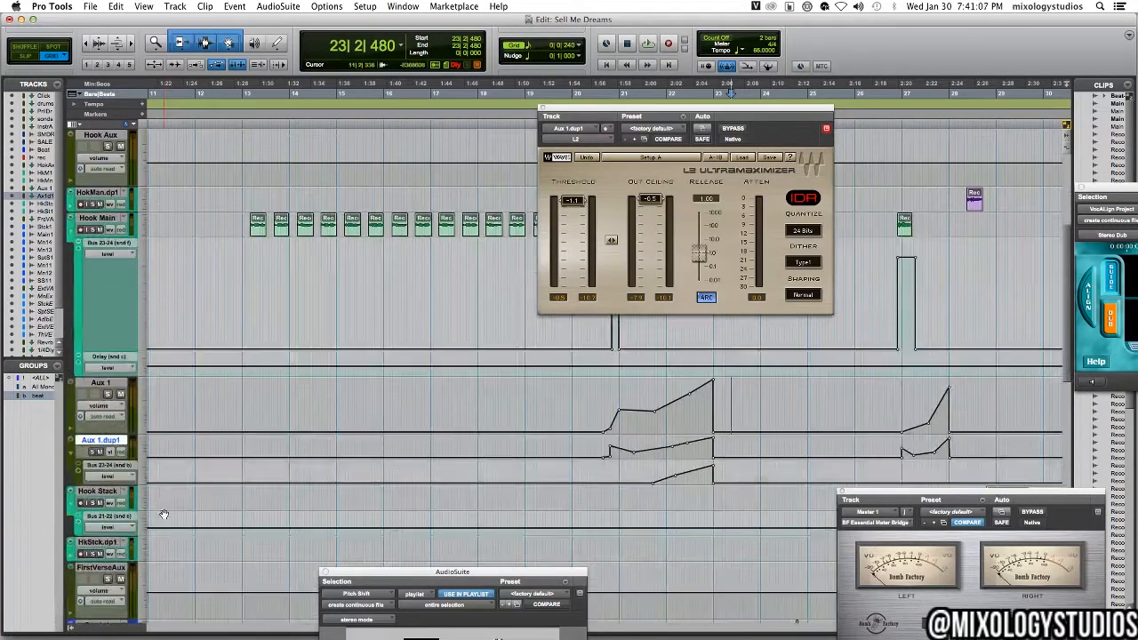
{"action": "left_click", "coordinate": [144, 456]}
{"action": "left_click", "coordinate": [146, 462]}
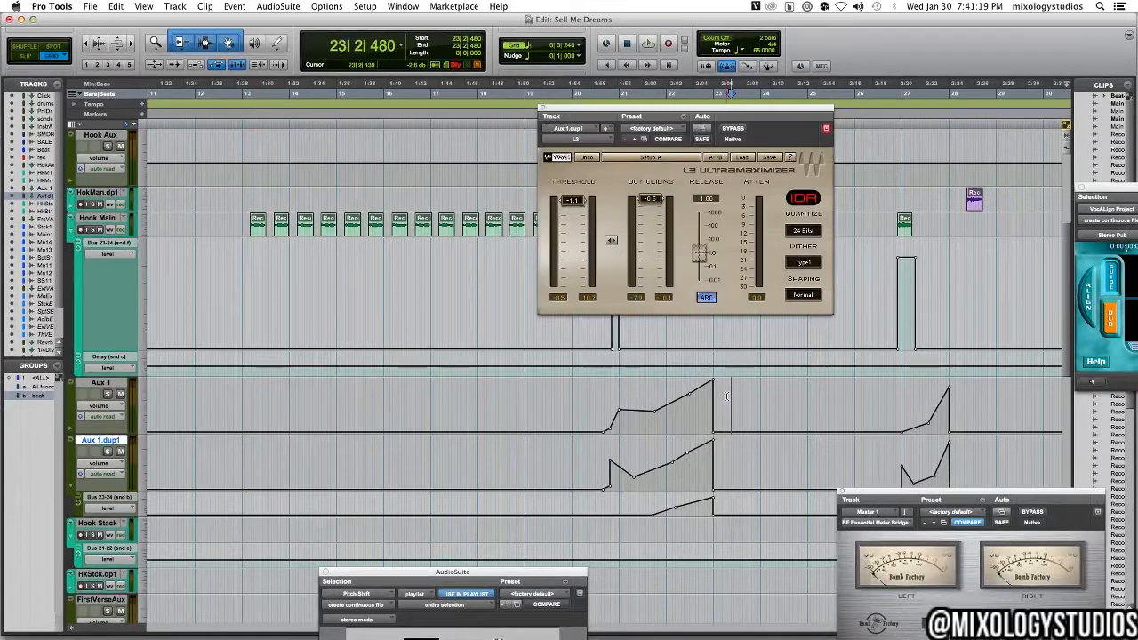
{"action": "left_click", "coordinate": [601, 409]}
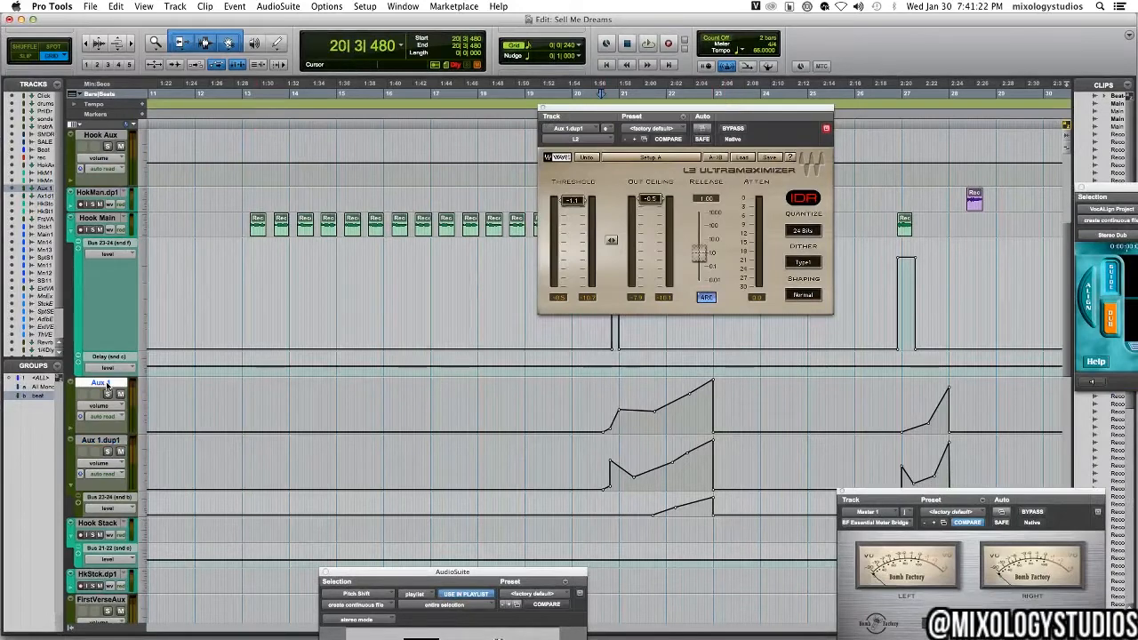
Rename the Aux 1 track as plate and the Aux 1.dup1 track as delay
{"action": "double_click", "coordinate": [103, 383]}
{"action": "type", "text": "pla"}
{"action": "key", "text": "Escape"}
{"action": "double_click", "coordinate": [102, 440]}
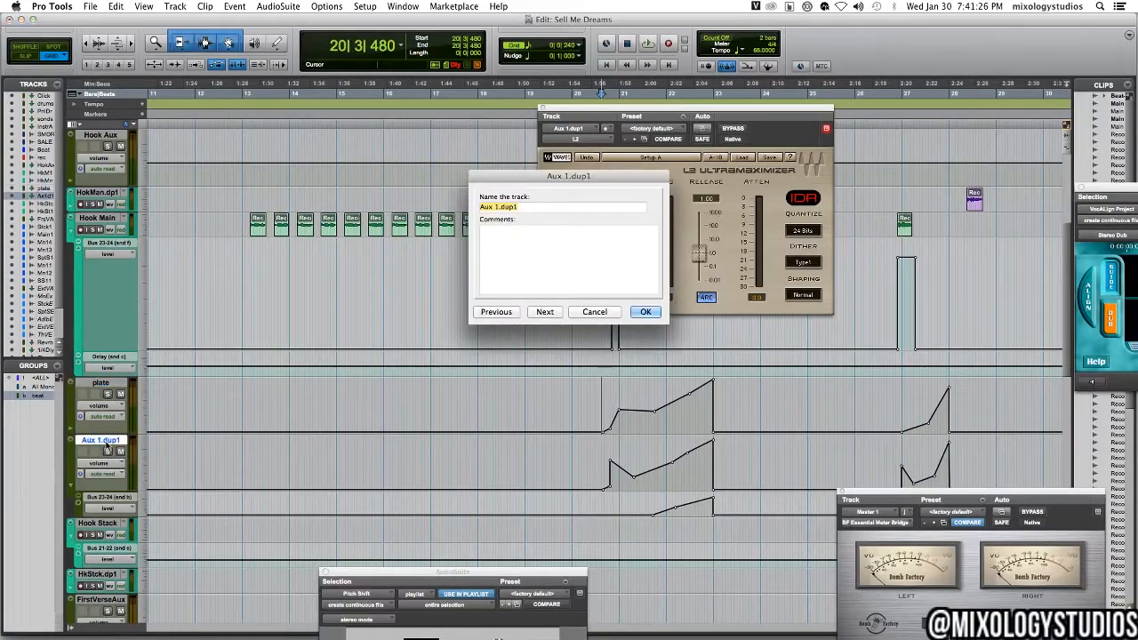
{"action": "type", "text": "delay"}
{"action": "key", "text": "Return"}
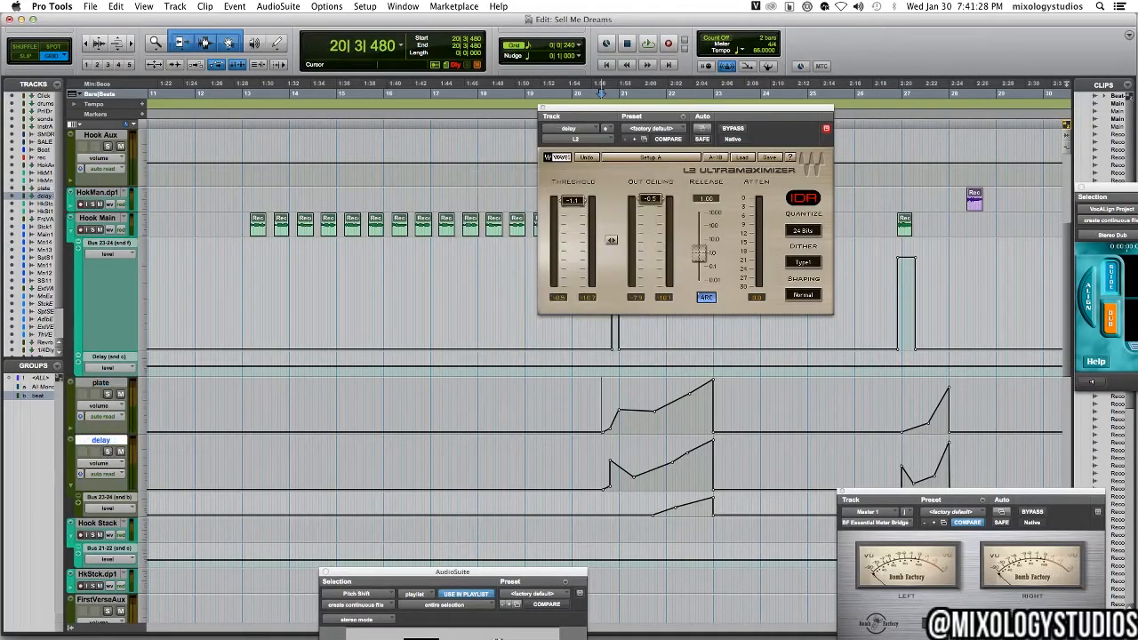
Open the Bus 23-24 send fader on Hook Main from the Mix window and return to the Edit window
{"action": "key", "text": "super+equal"}
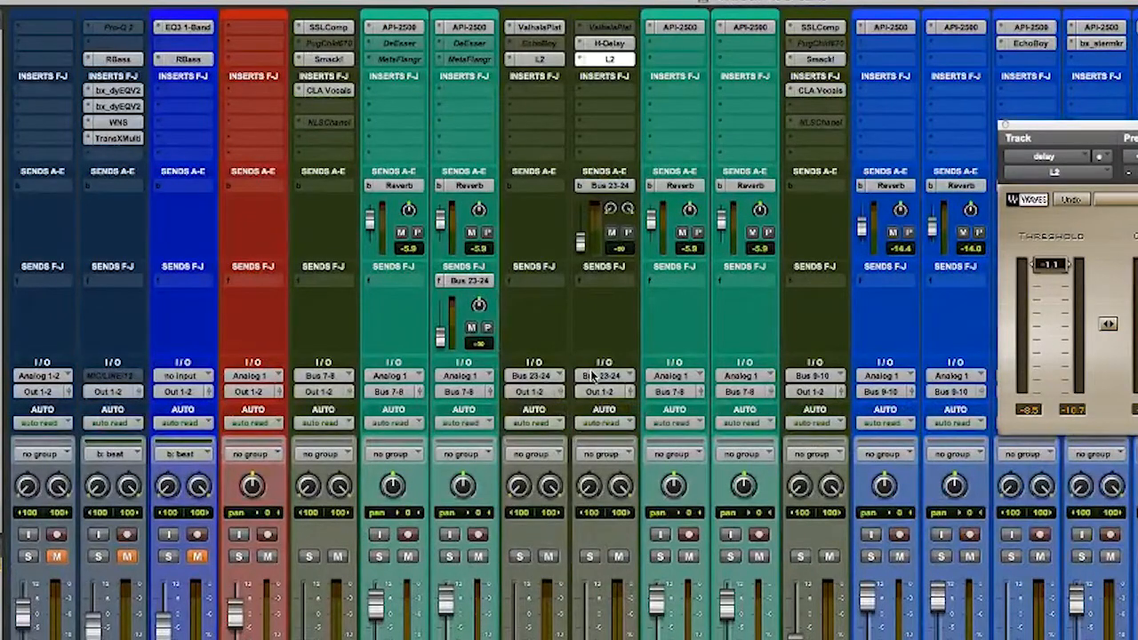
{"action": "left_click", "coordinate": [471, 281]}
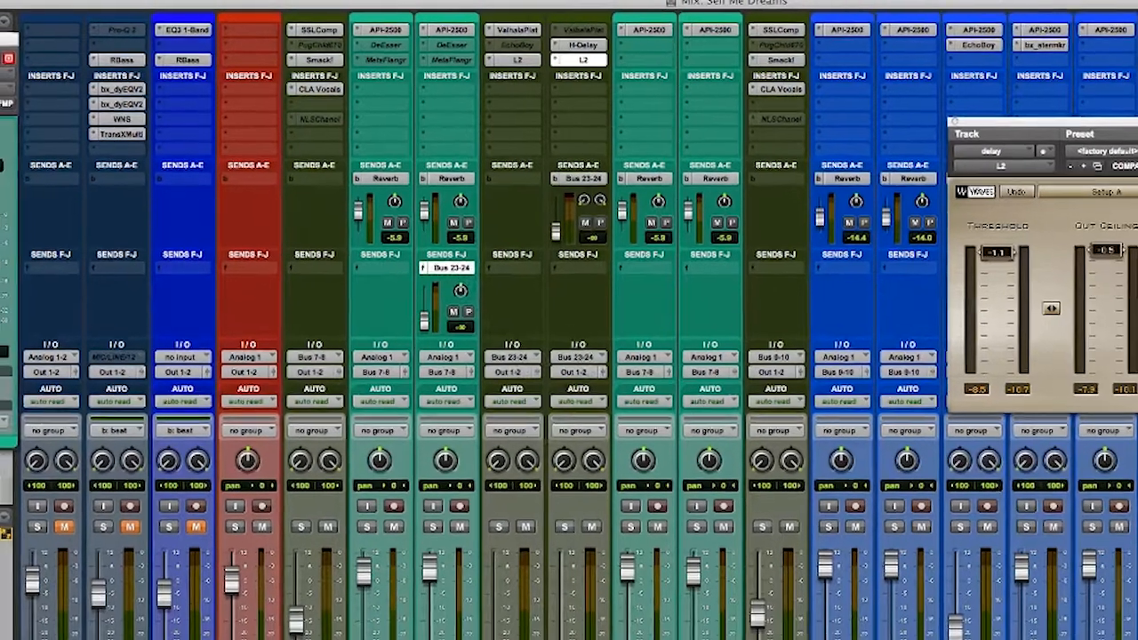
{"action": "key", "text": "super+equal"}
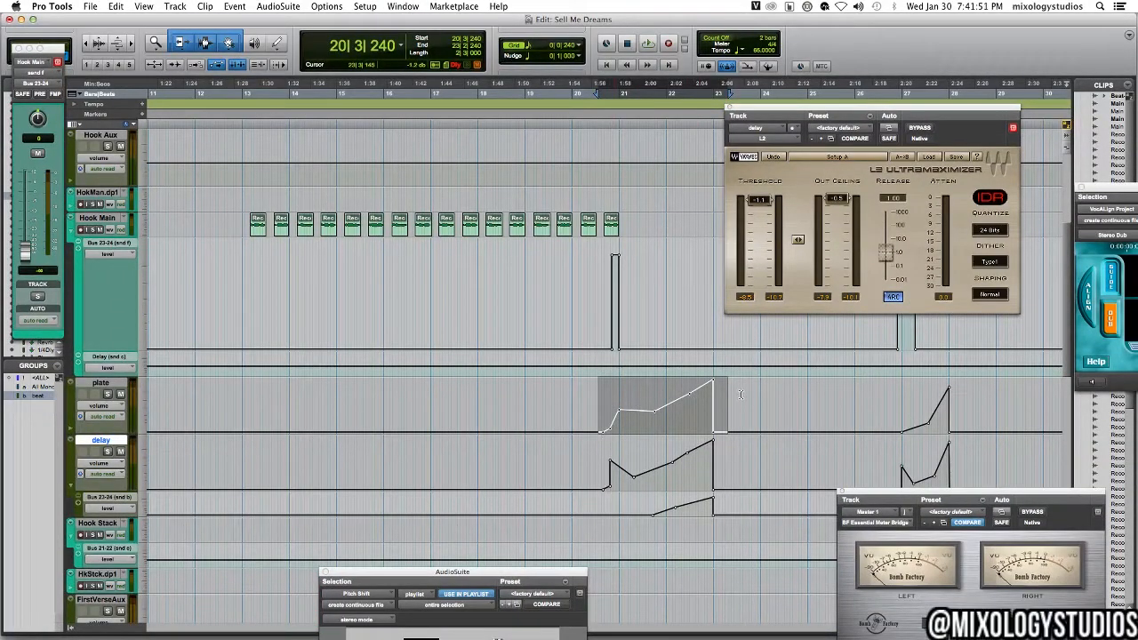
Highlight the Bus 23-24 send ramp on the delay track from 21|3|480, and its final rise from 22|2|240
{"action": "left_click_drag", "start_coordinate": [649, 503], "coordinate": [712, 503]}
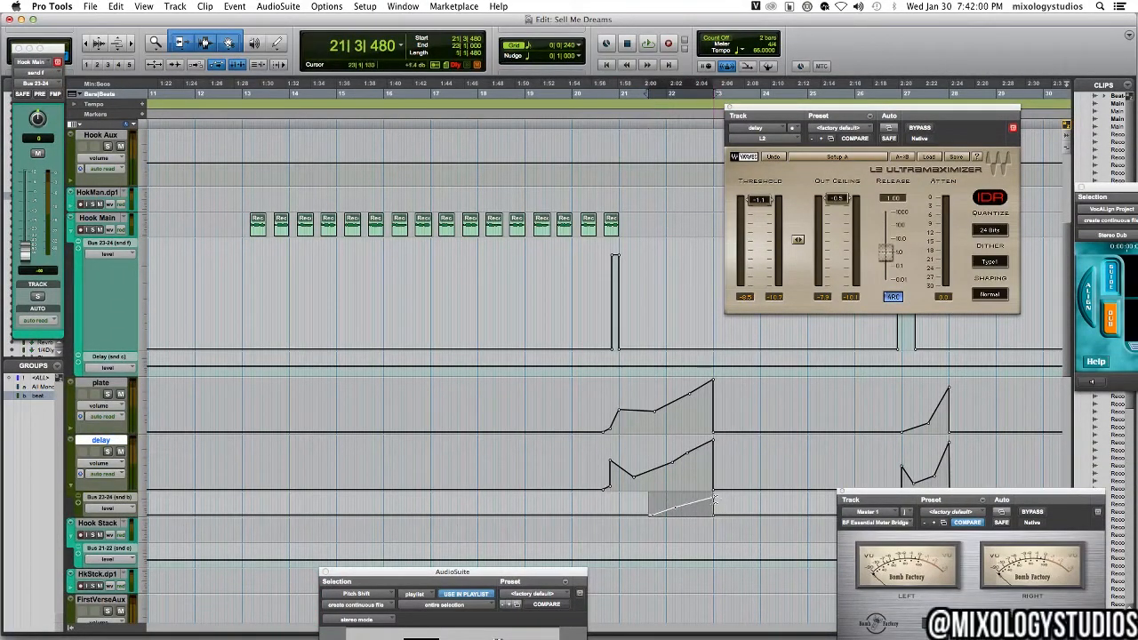
{"action": "scroll", "coordinate": [717, 489], "scroll_direction": "right", "scroll_amount": 5}
{"action": "scroll", "coordinate": [717, 489], "scroll_direction": "down", "scroll_amount": 2}
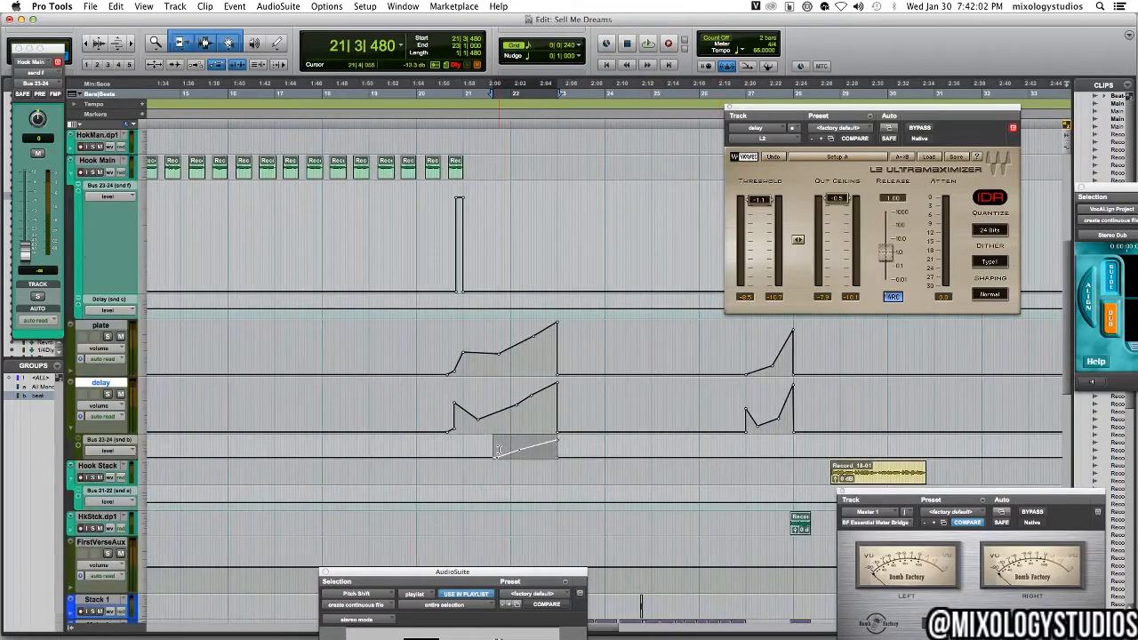
{"action": "left_click_drag", "start_coordinate": [525, 448], "coordinate": [560, 449]}
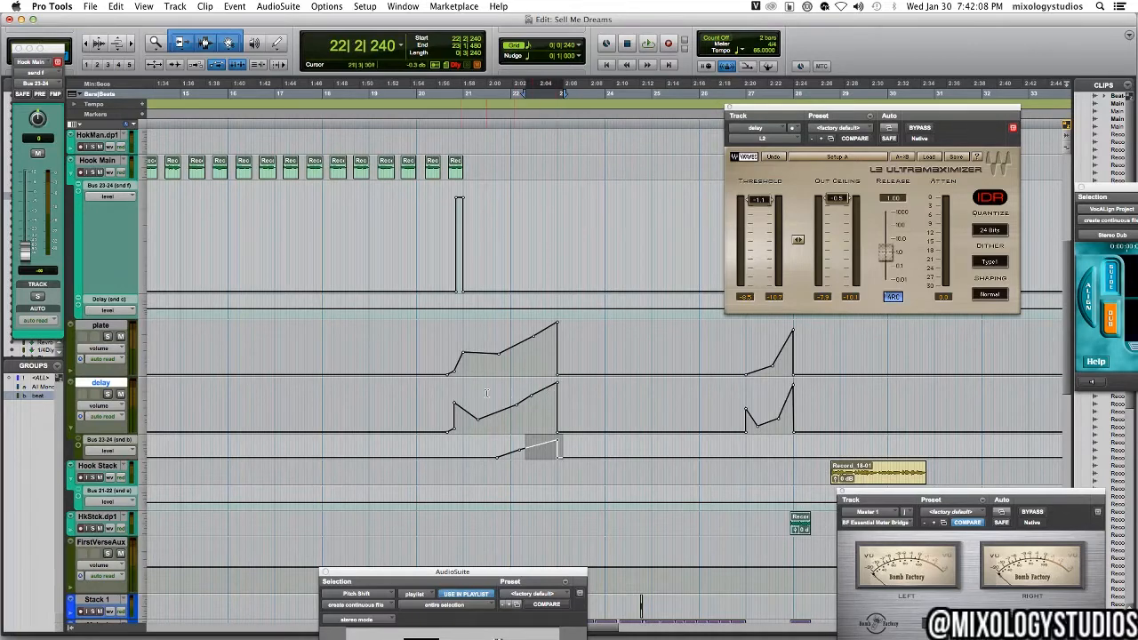
Play the session from 20|3|480 while watching the open Hook Main send fader and the delay track's L2 meters, then stop
{"action": "scroll", "coordinate": [476, 316], "scroll_direction": "up", "scroll_amount": 5}
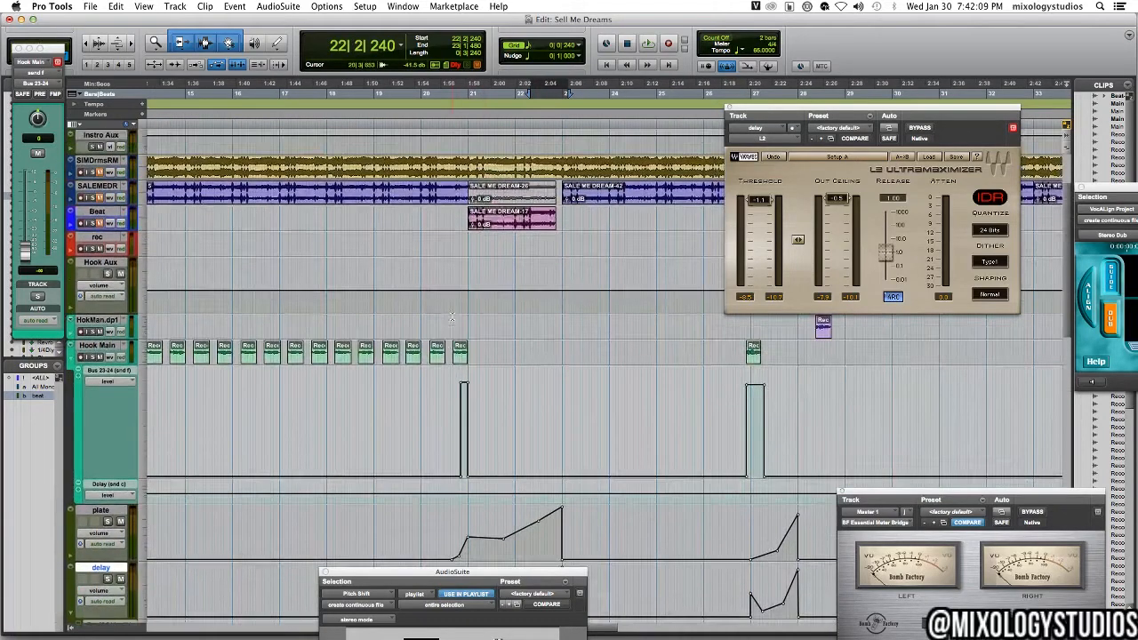
{"action": "left_click", "coordinate": [451, 412]}
{"action": "key", "text": "space"}
{"action": "scroll", "coordinate": [450, 407], "scroll_direction": "down", "scroll_amount": 2}
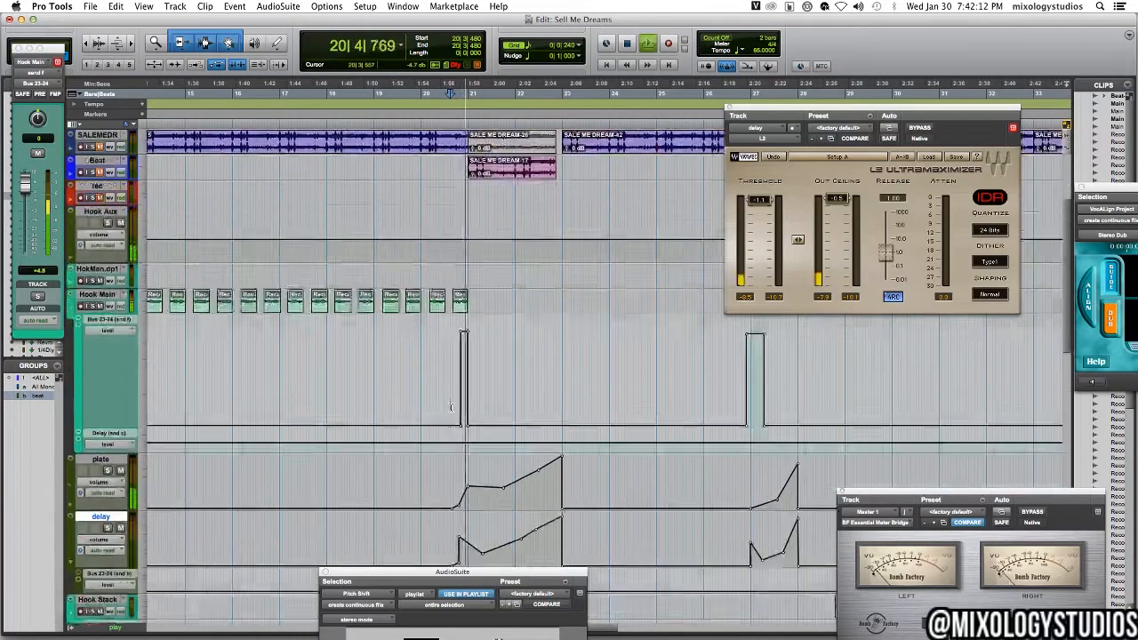
{"action": "scroll", "coordinate": [451, 407], "scroll_direction": "down", "scroll_amount": 1}
{"action": "key", "text": "space"}
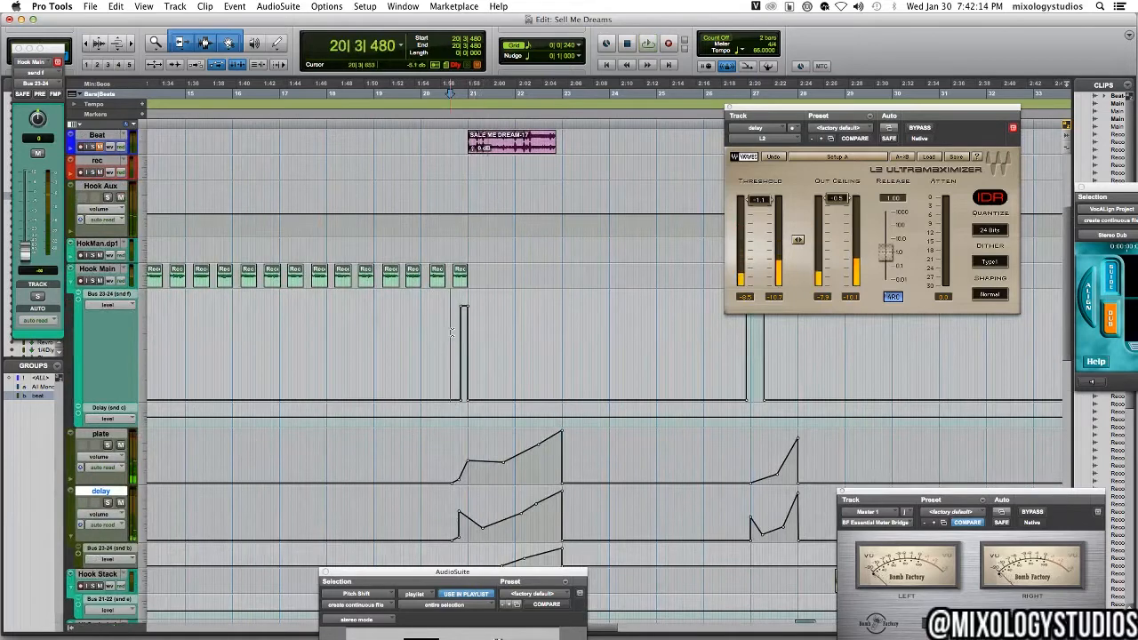
Highlight the Bus 23-24 send spike on Hook Main from 20|3|720 and examine it against the plate and delay volume curves
{"action": "left_click_drag", "start_coordinate": [453, 332], "coordinate": [476, 330]}
{"action": "key", "text": "t"}
{"action": "key", "text": "t"}
{"action": "key", "text": "t"}
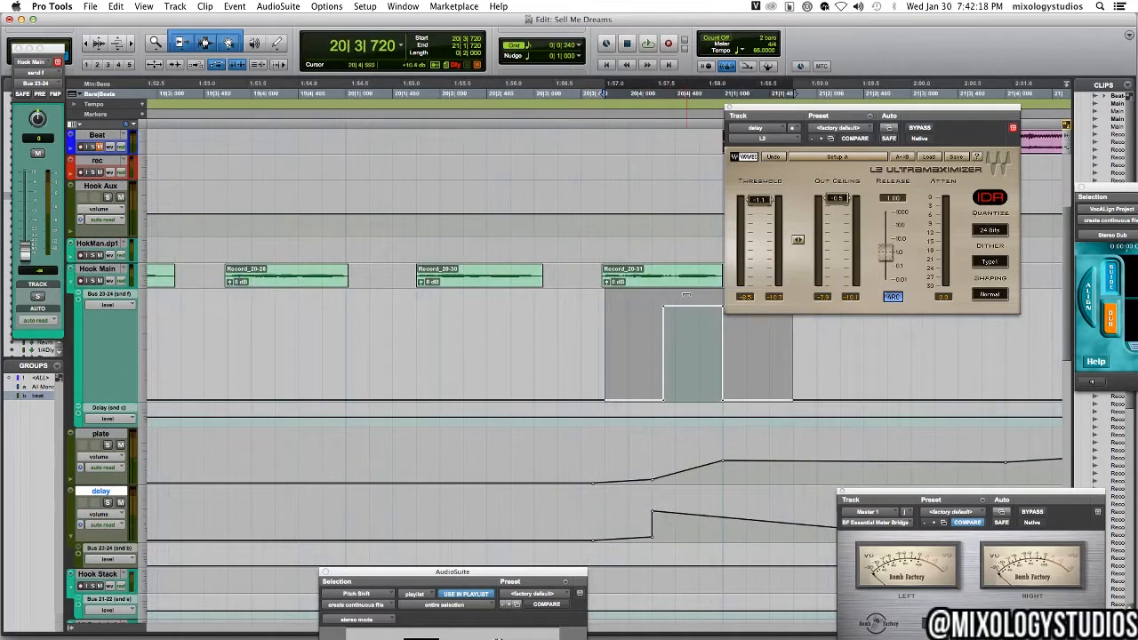
{"action": "key", "text": "r"}
{"action": "key", "text": "r"}
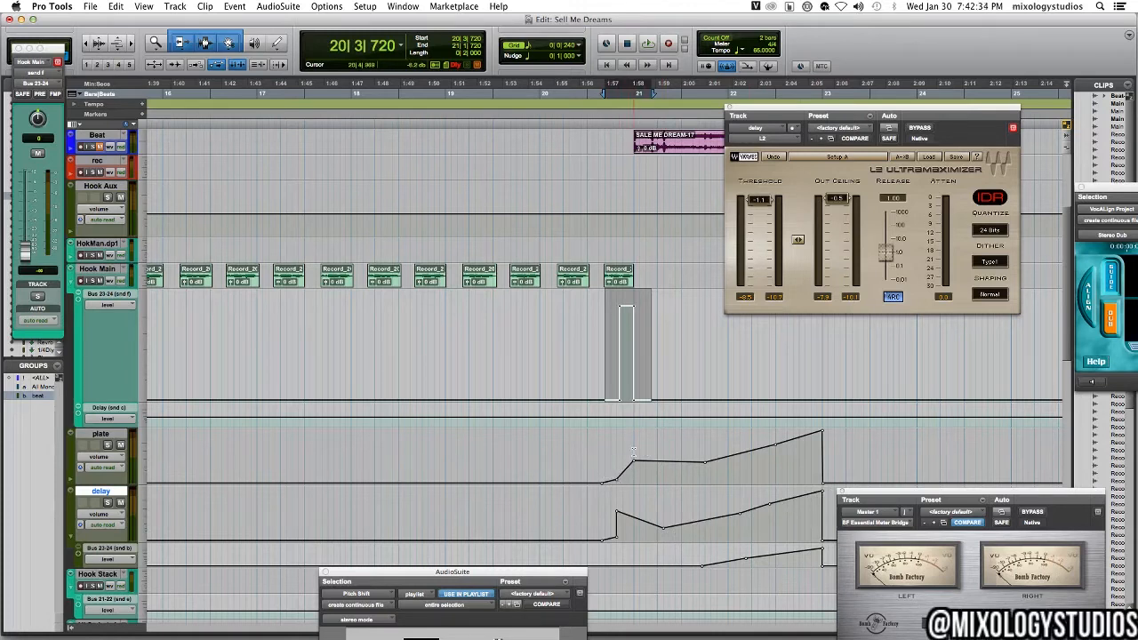
Play from 20|4|000 through the plate and delay volume rises, stop, and move the edit cursor to 20|3|000
{"action": "left_click", "coordinate": [627, 460]}
{"action": "key", "text": "space"}
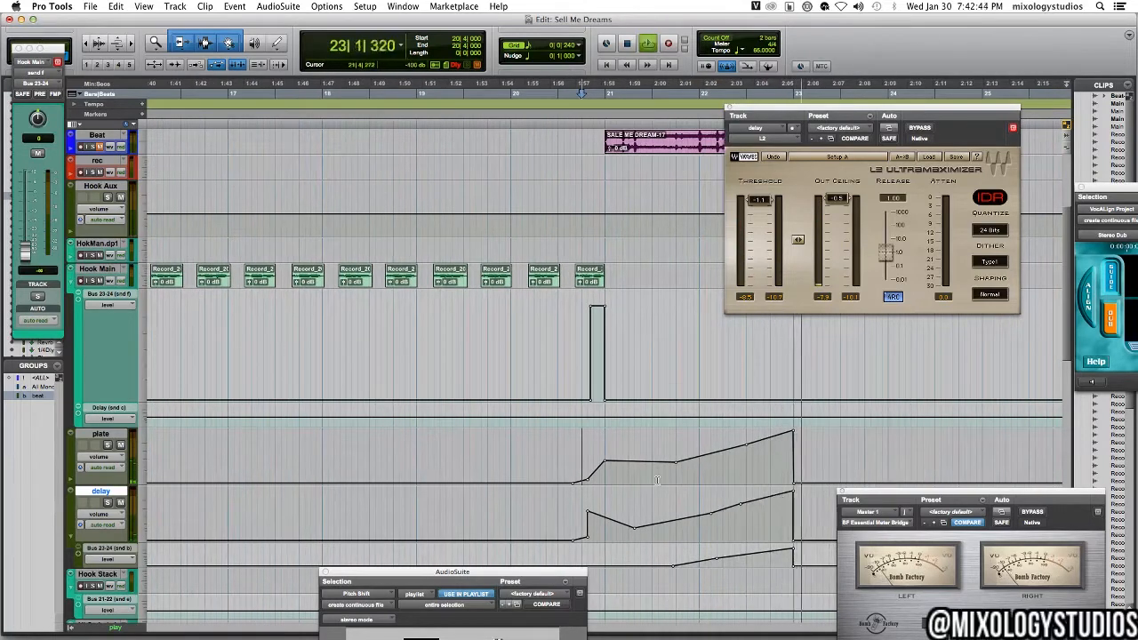
{"action": "key", "text": "space"}
{"action": "left_click", "coordinate": [558, 477]}
{"action": "scroll", "coordinate": [556, 467], "scroll_direction": "right", "scroll_amount": 6}
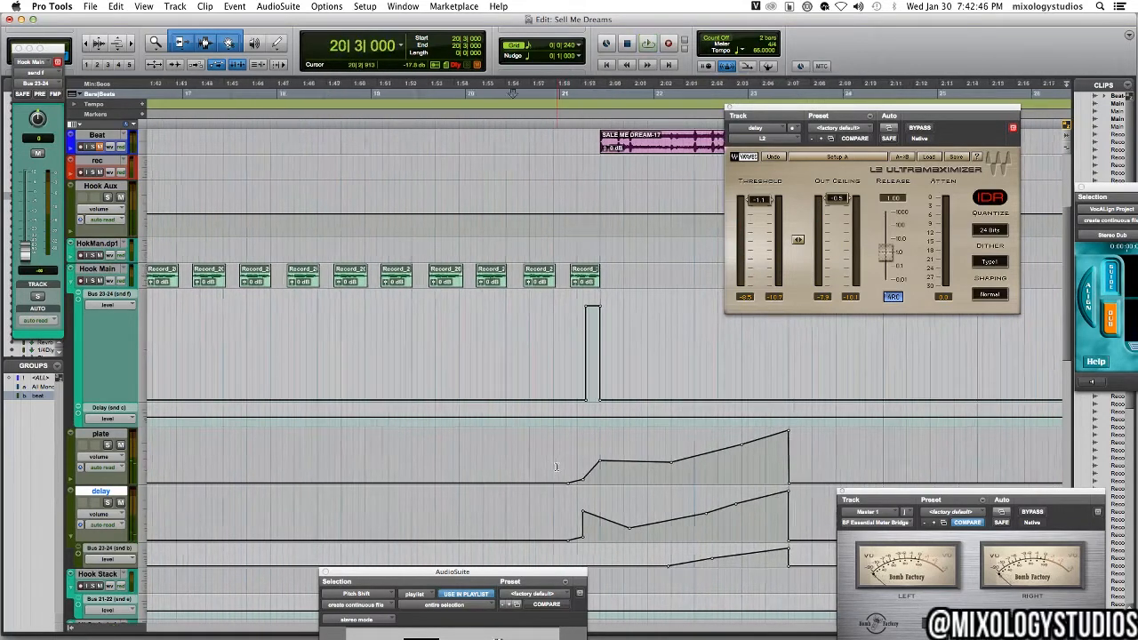
Examine how Hook Main's Bus 23-24 send spikes line up with the plate and delay volume ramps across the whole song
{"action": "key", "text": "r"}
{"action": "key", "text": "r"}
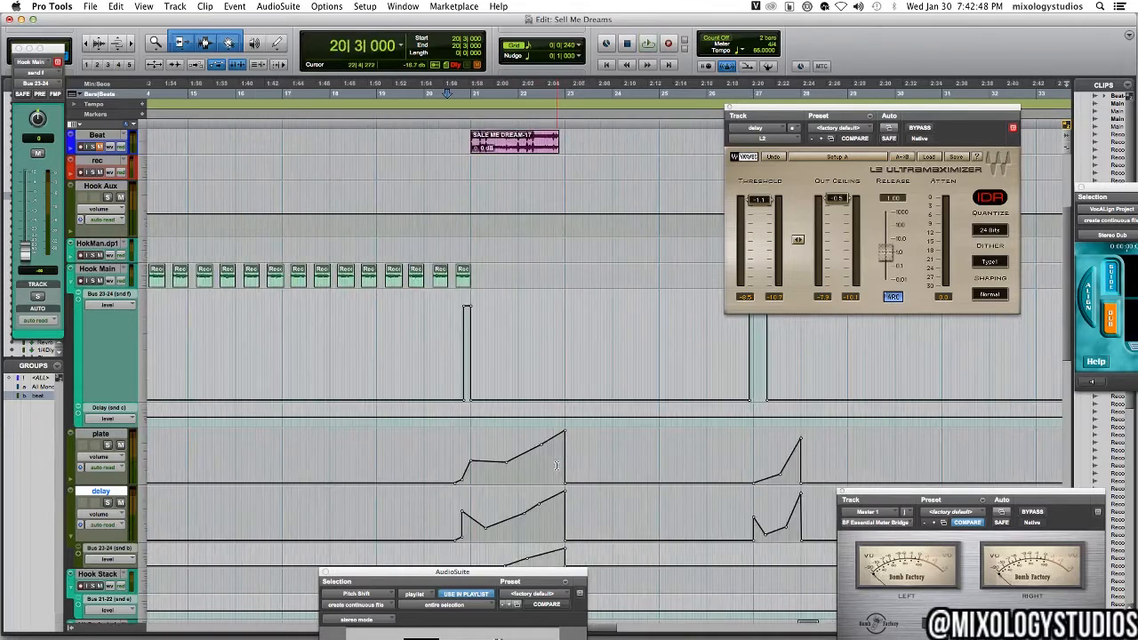
{"action": "left_click", "coordinate": [430, 461]}
{"action": "scroll", "coordinate": [431, 427], "scroll_direction": "up", "scroll_amount": 5}
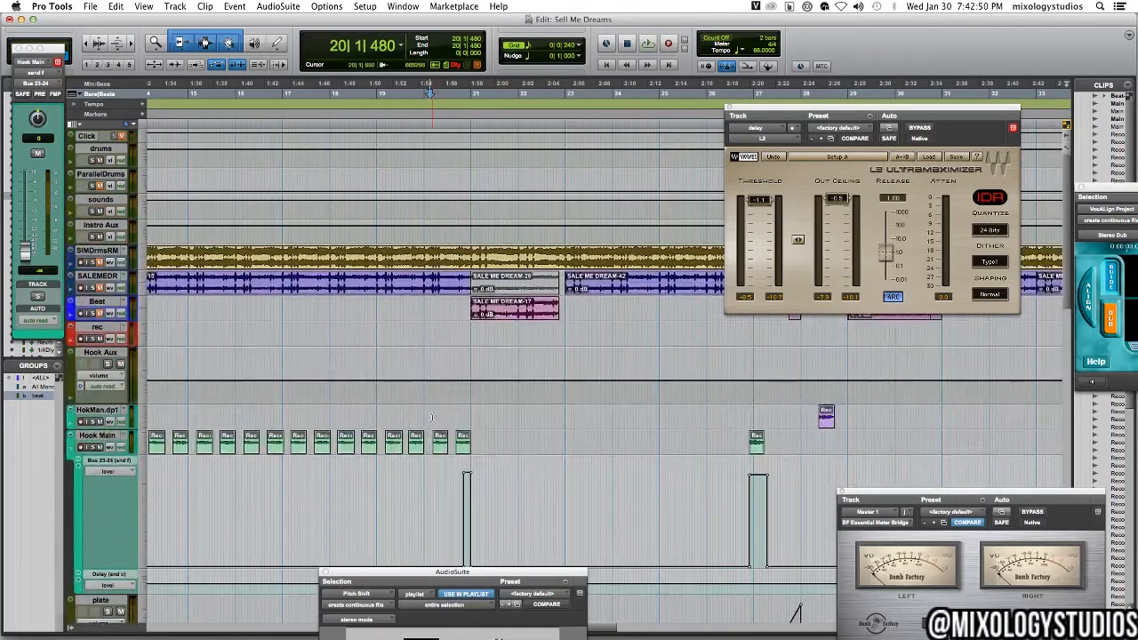
{"action": "key", "text": "r"}
{"action": "key", "text": "r"}
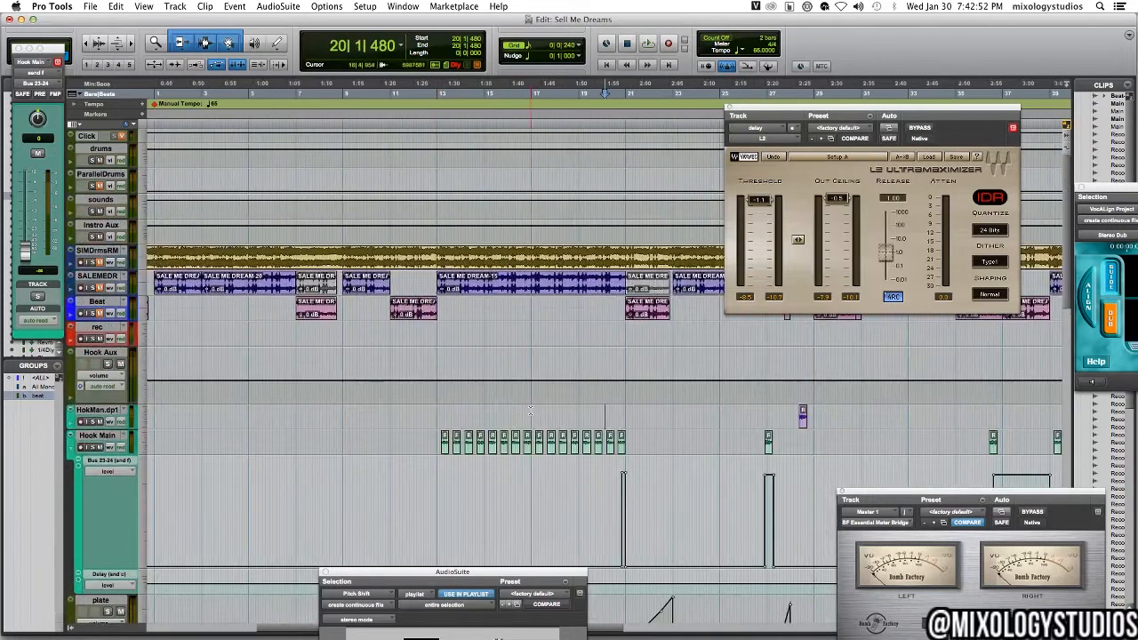
{"action": "left_click", "coordinate": [509, 410]}
{"action": "key", "text": "t"}
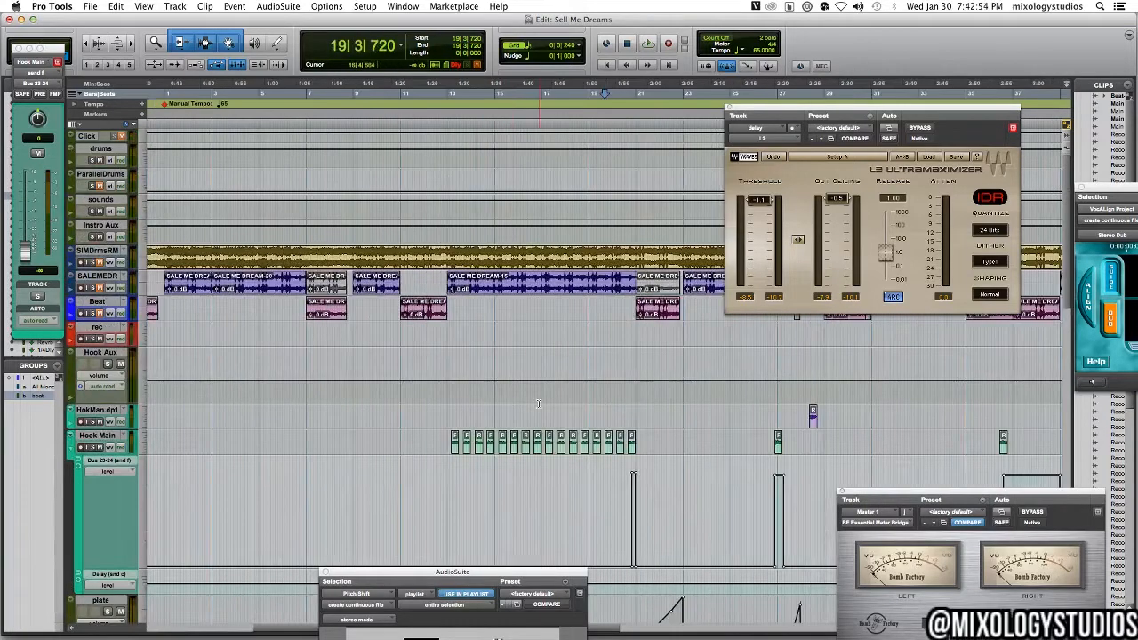
{"action": "left_click", "coordinate": [574, 400]}
{"action": "key", "text": "r"}
{"action": "scroll", "coordinate": [546, 397], "scroll_direction": "down", "scroll_amount": 10}
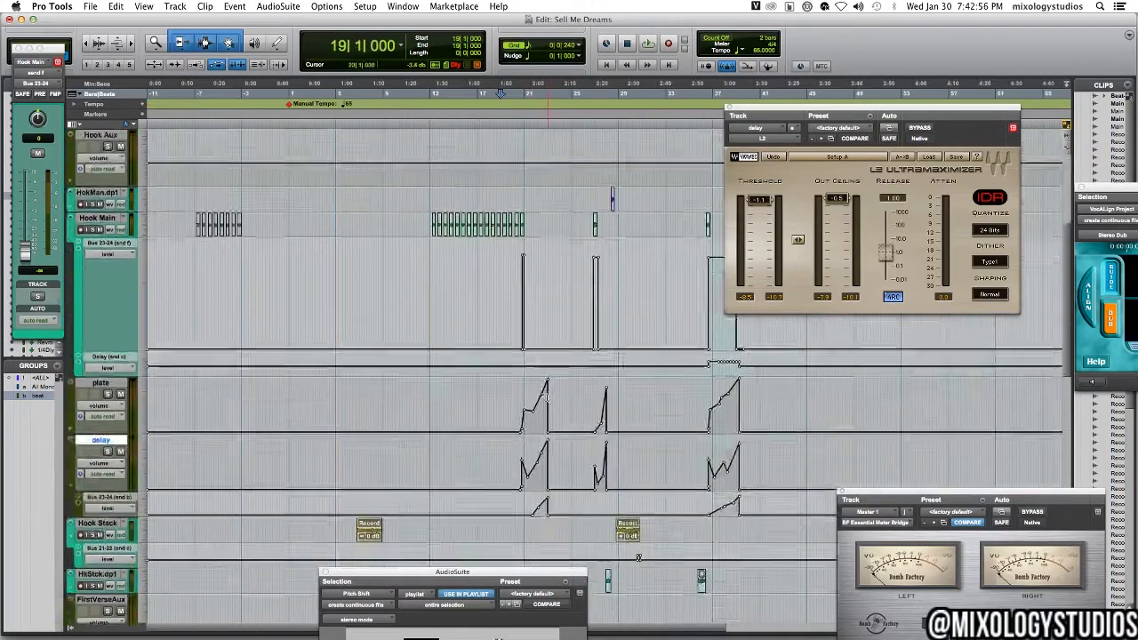
Examine the SALEMEDR and Beat clips above the repeated Hook Main clips, placing the edit cursor at 19|1|240
{"action": "scroll", "coordinate": [546, 397], "scroll_direction": "up", "scroll_amount": 5}
{"action": "scroll", "coordinate": [545, 396], "scroll_direction": "up", "scroll_amount": 6}
{"action": "key", "text": "t"}
{"action": "key", "text": "t"}
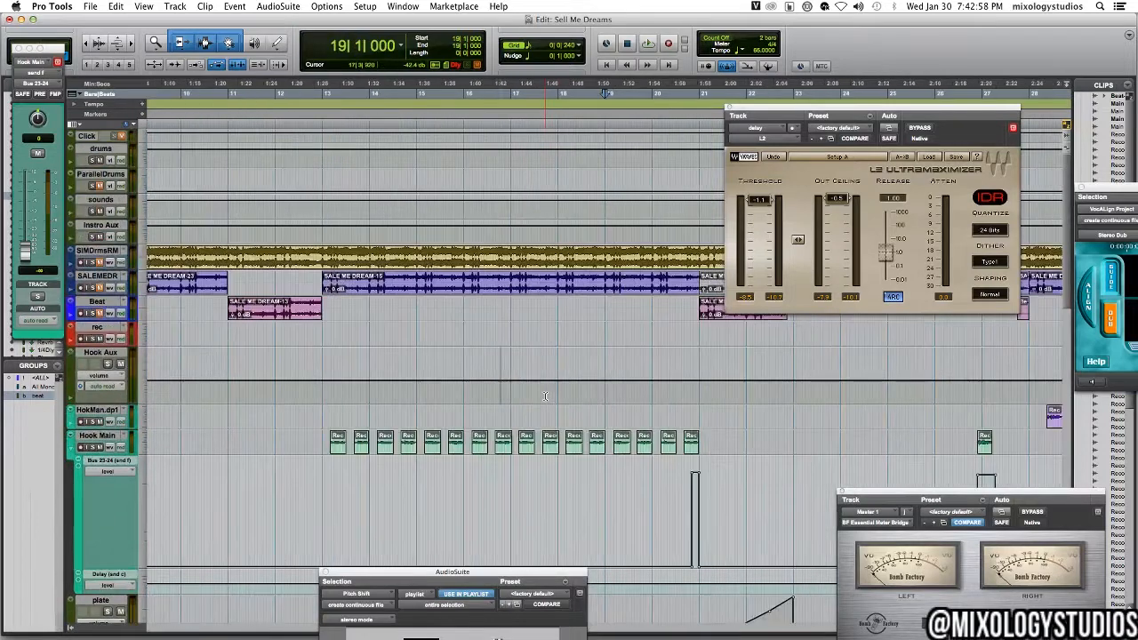
{"action": "scroll", "coordinate": [545, 397], "scroll_direction": "right", "scroll_amount": 4}
{"action": "key", "text": "r"}
{"action": "left_click", "coordinate": [459, 394]}
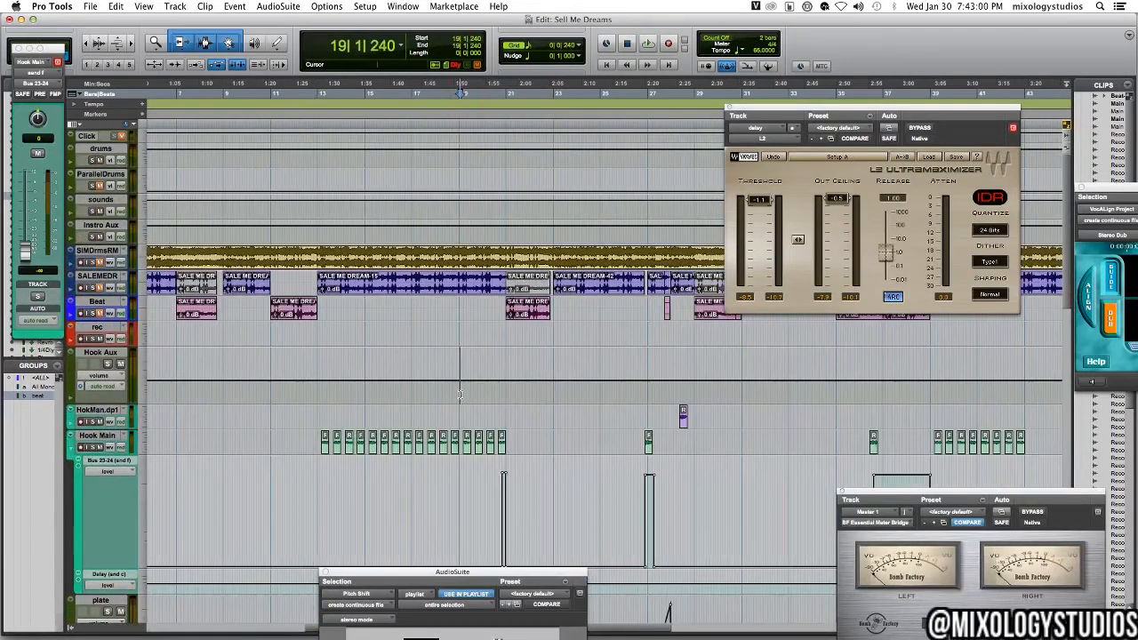
Highlight the stretch from 20|1|480 to 25|1|480 on the rec track, then clear the selection
{"action": "left_click_drag", "start_coordinate": [484, 336], "coordinate": [603, 336]}
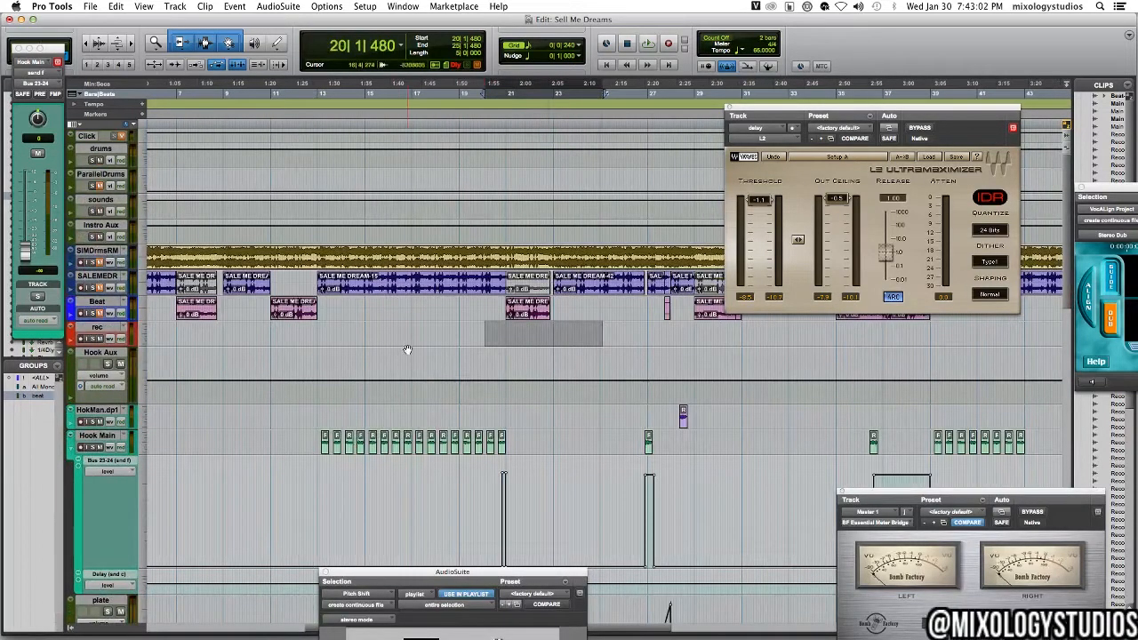
{"action": "left_click_drag", "start_coordinate": [472, 326], "coordinate": [660, 288]}
{"action": "left_click", "coordinate": [493, 327]}
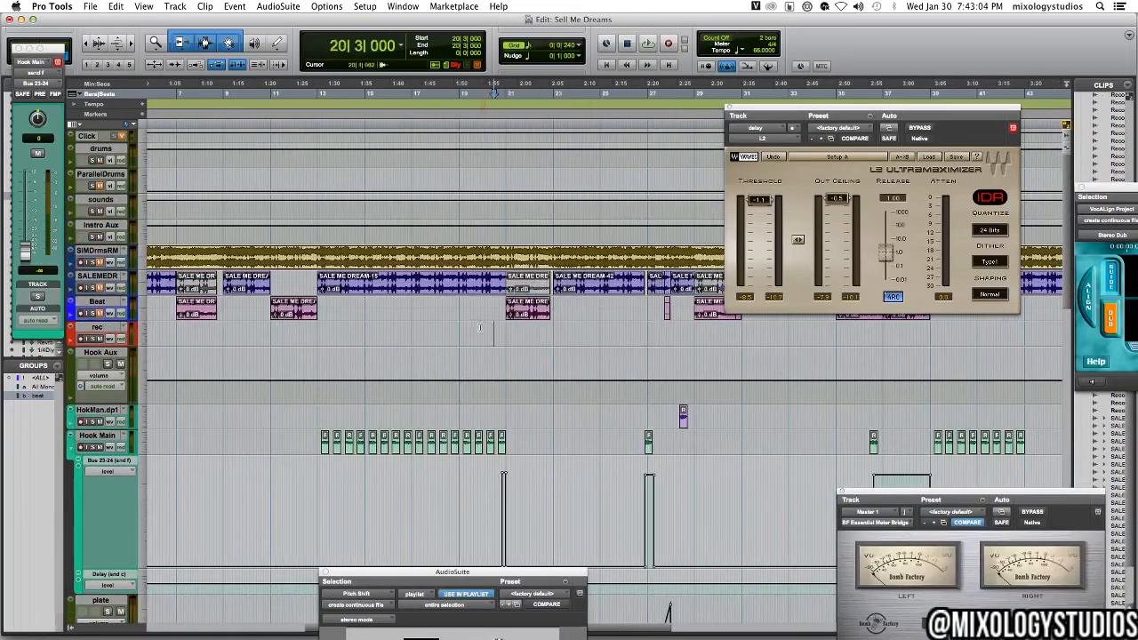
{"action": "left_click", "coordinate": [480, 327]}
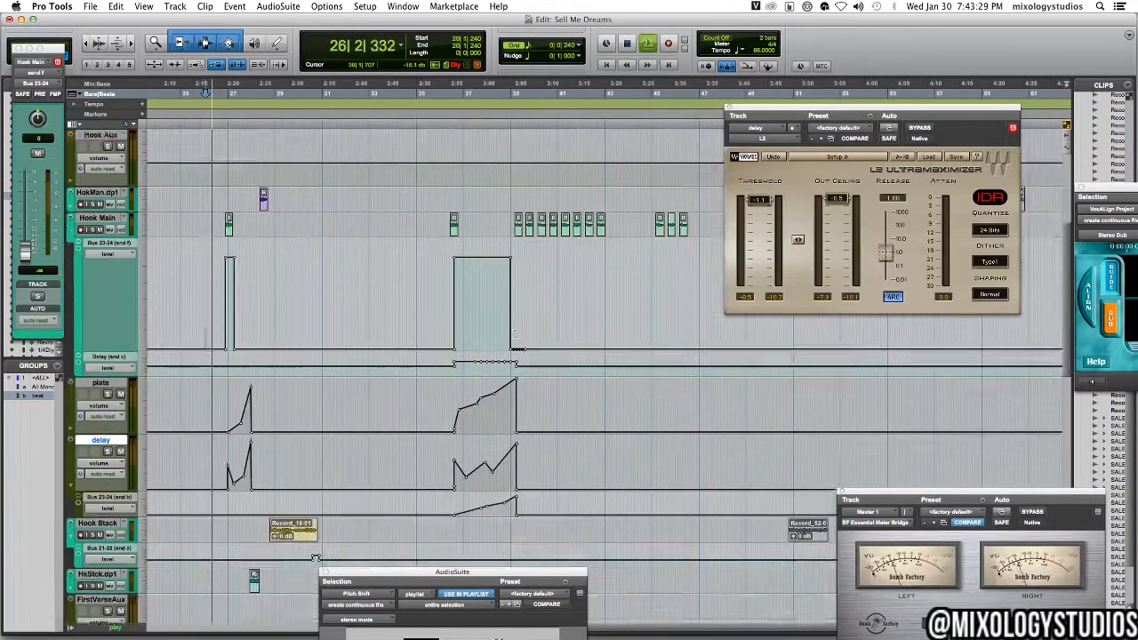
Play from 26|1|240 through the Bus 23-24 send spike near bar 27, watching the delay track's L2 meters, then stop
{"action": "scroll", "coordinate": [513, 332], "scroll_direction": "up", "scroll_amount": 6}
{"action": "key", "text": "t"}
{"action": "scroll", "coordinate": [512, 331], "scroll_direction": "down", "scroll_amount": 5}
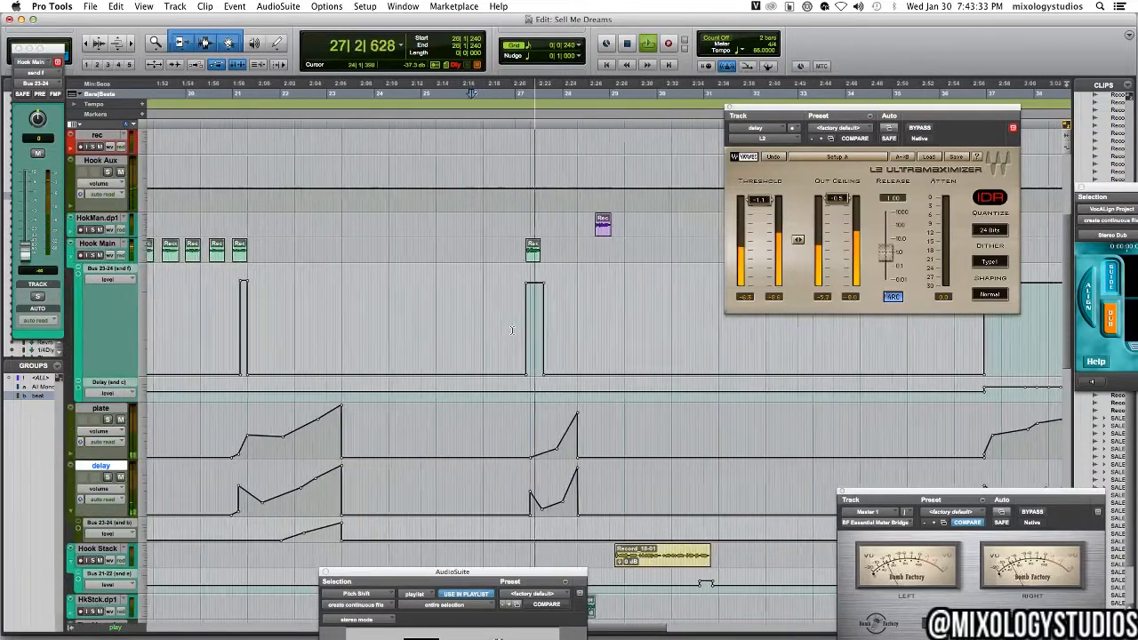
{"action": "scroll", "coordinate": [511, 331], "scroll_direction": "up", "scroll_amount": 3}
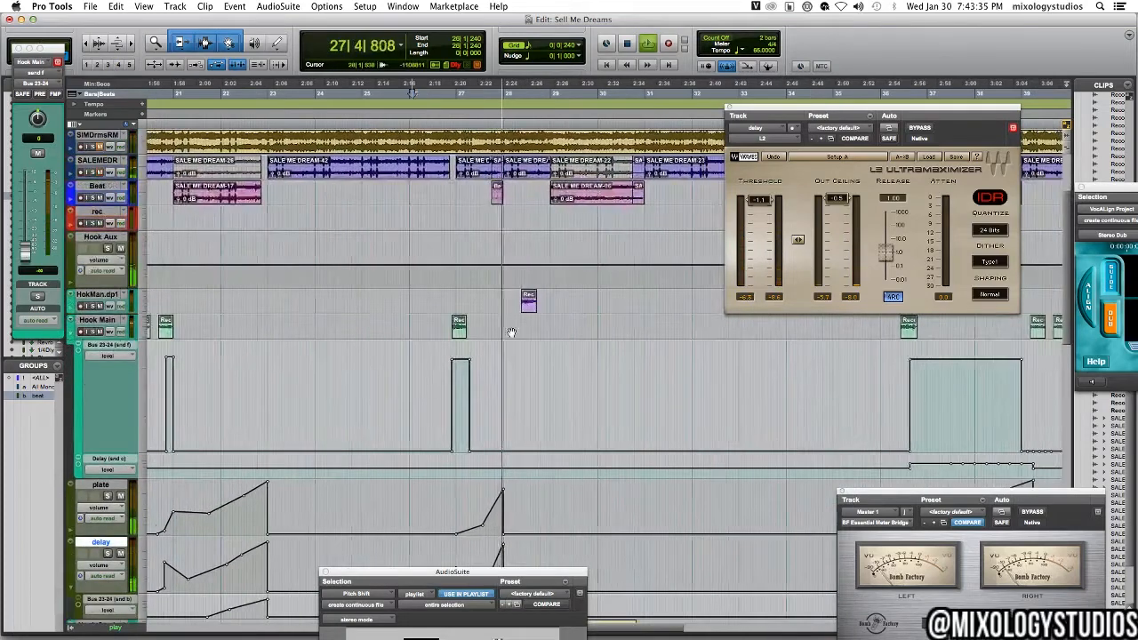
{"action": "scroll", "coordinate": [512, 333], "scroll_direction": "right", "scroll_amount": 1}
{"action": "scroll", "coordinate": [511, 332], "scroll_direction": "up", "scroll_amount": 4}
{"action": "key", "text": "space"}
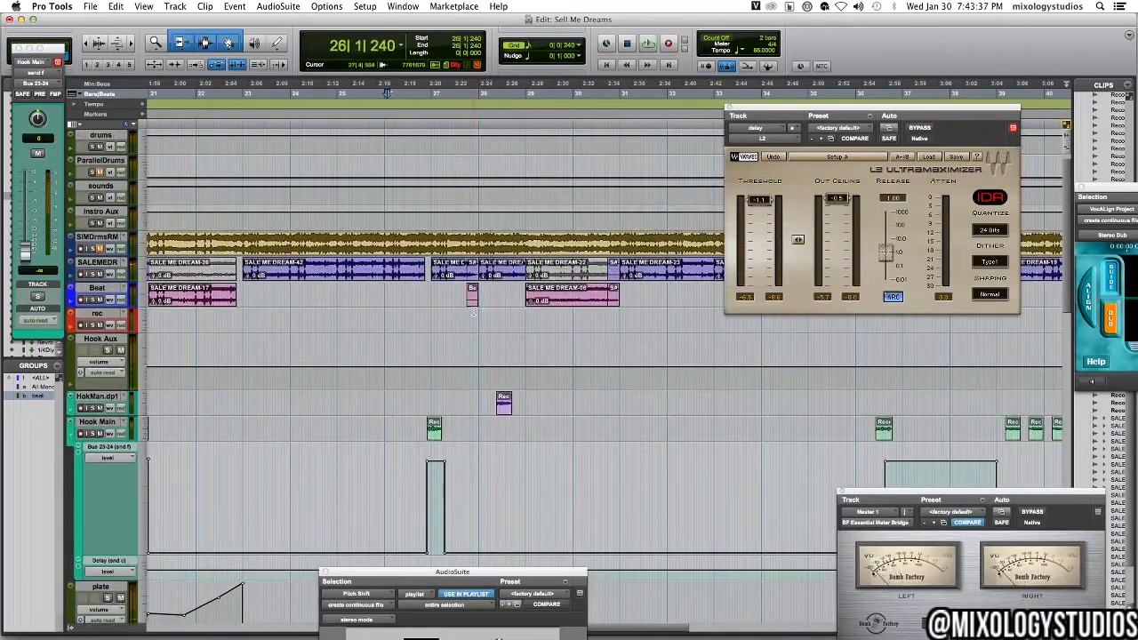
Select the VSPD clips at 27|4|000 on SALEMEDR and Beat and examine them against the plate and delay volume ramps
{"action": "left_click", "coordinate": [473, 313]}
{"action": "key", "text": "t"}
{"action": "key", "text": "t"}
{"action": "key", "text": "t"}
{"action": "left_click", "coordinate": [593, 276]}
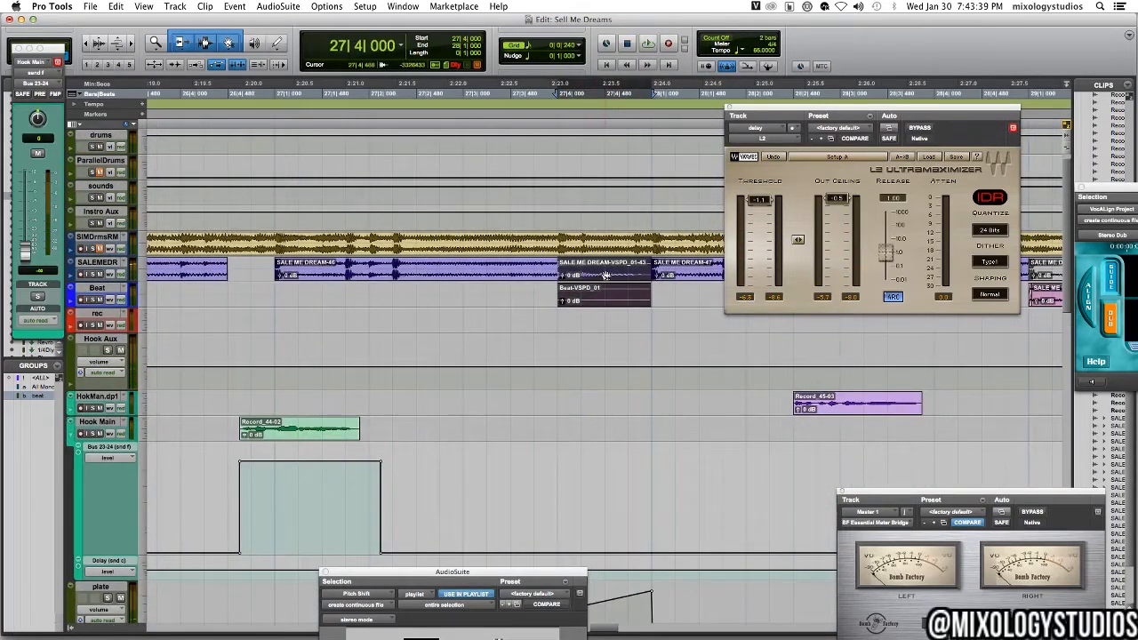
{"action": "key", "text": "r"}
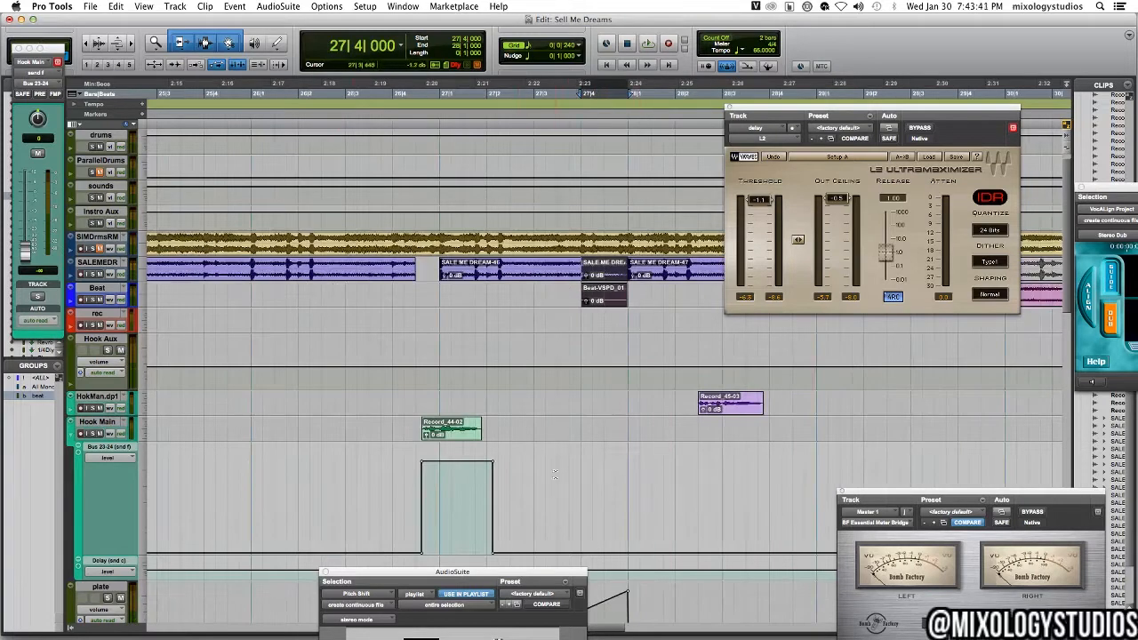
{"action": "scroll", "coordinate": [554, 476], "scroll_direction": "down", "scroll_amount": 5}
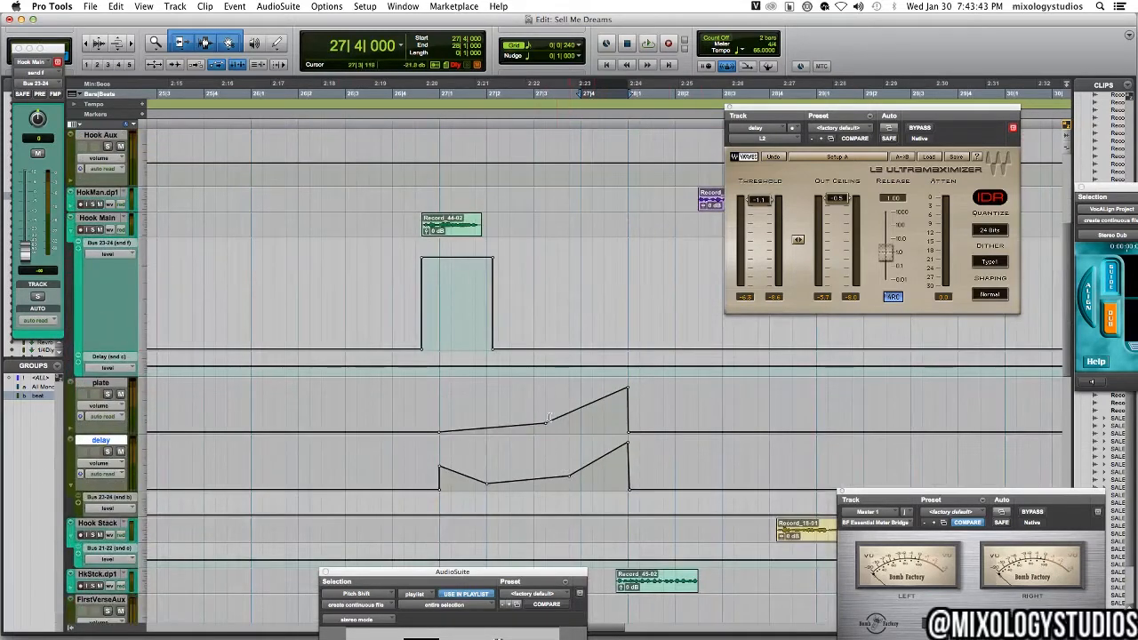
Play from 26|4|240 through the plate and delay ramps leading into the VSPD clips, then stop
{"action": "key", "text": "space"}
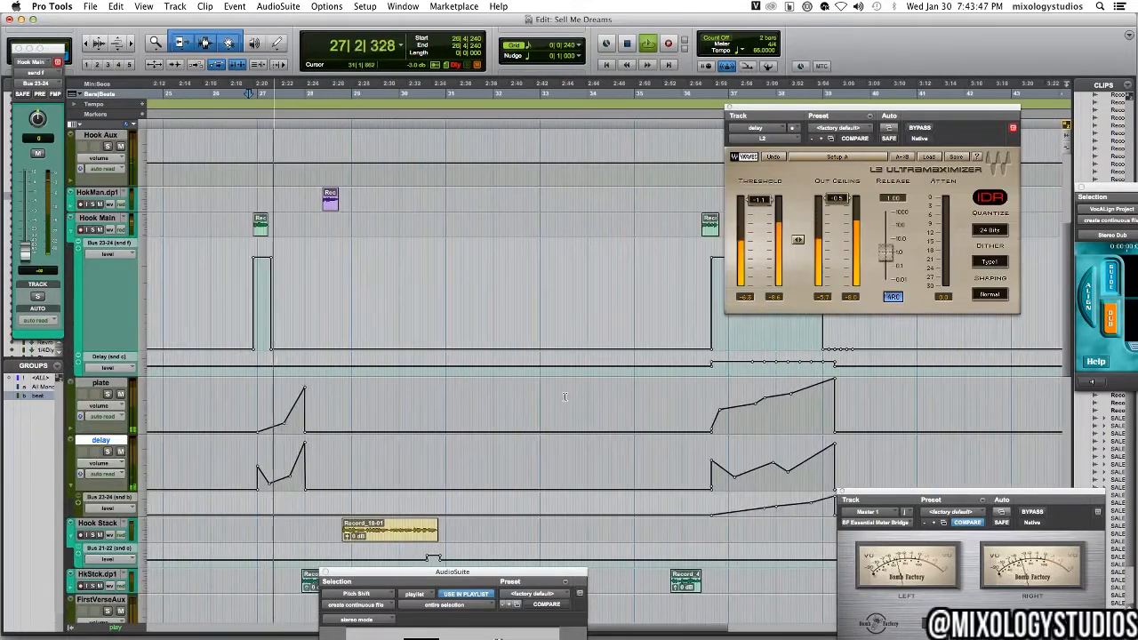
{"action": "scroll", "coordinate": [562, 397], "scroll_direction": "up", "scroll_amount": 1}
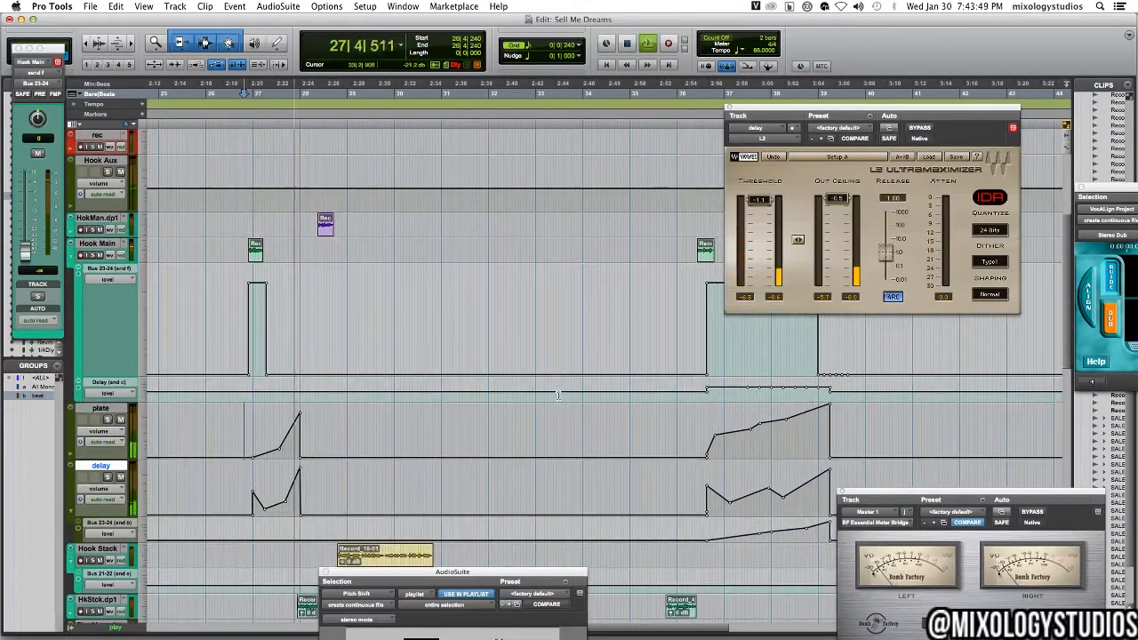
{"action": "scroll", "coordinate": [577, 397], "scroll_direction": "up", "scroll_amount": 2}
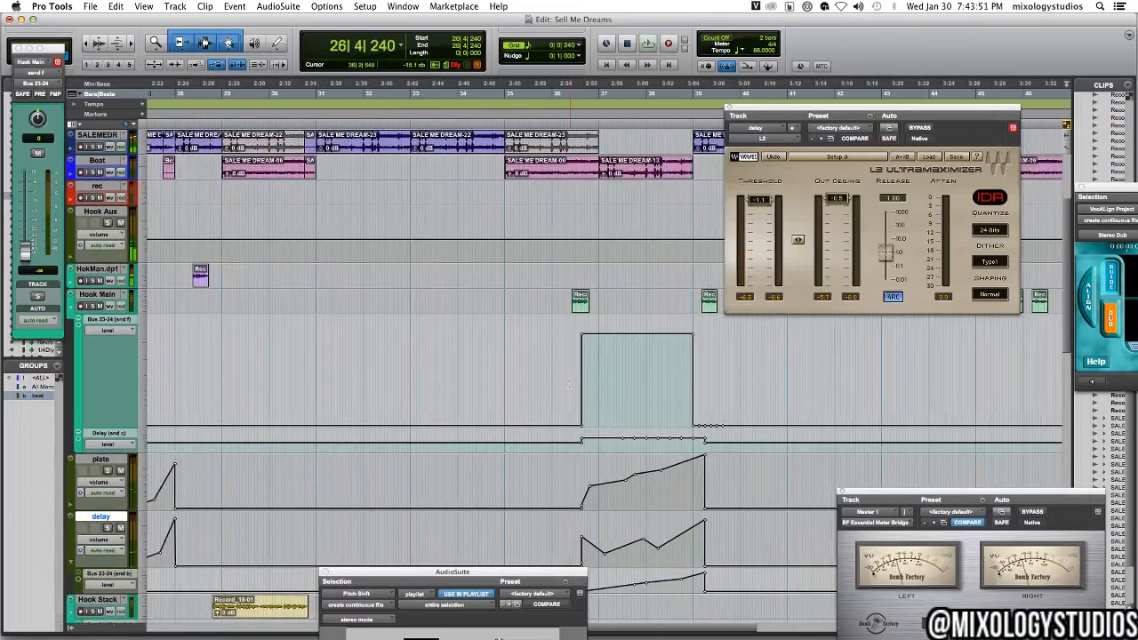
Play from 36|2|480 into Hook Main's long Bus 23-24 send block, watching the open send fader and L2 meters
{"action": "left_click", "coordinate": [568, 384]}
{"action": "scroll", "coordinate": [568, 384], "scroll_direction": "up", "scroll_amount": 5}
{"action": "scroll", "coordinate": [568, 384], "scroll_direction": "down", "scroll_amount": 5}
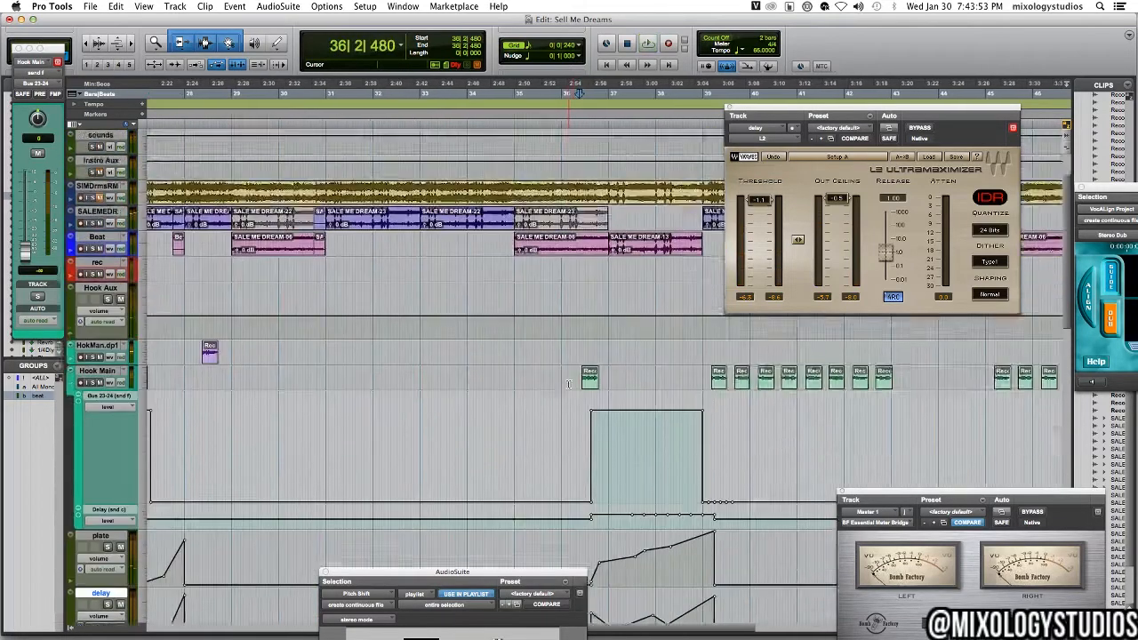
{"action": "key", "text": "space"}
{"action": "key", "text": "t"}
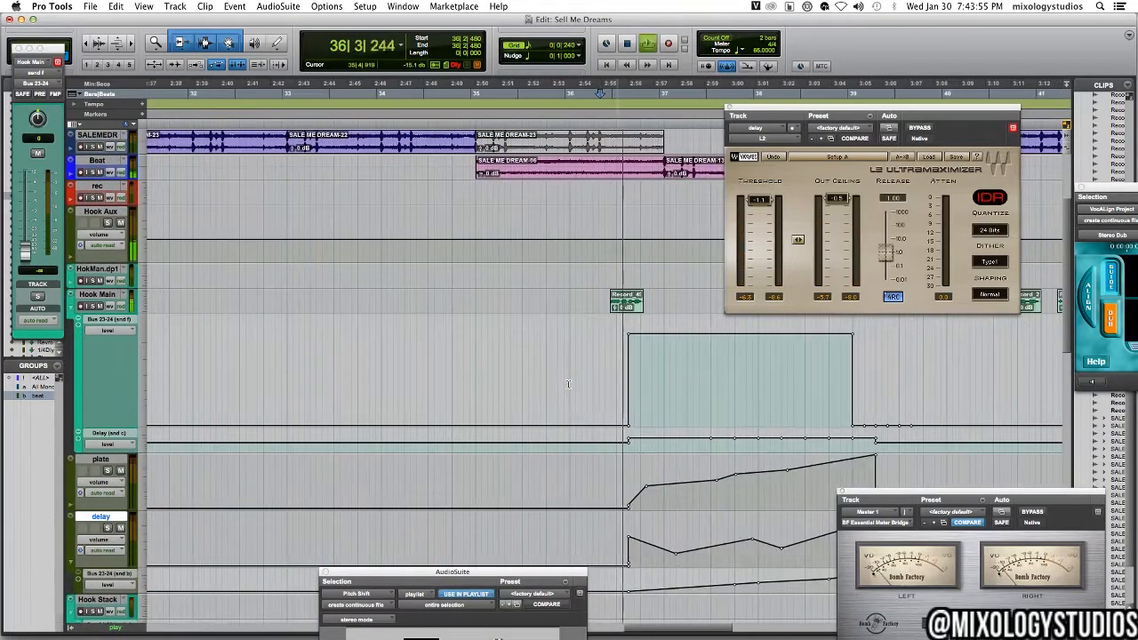
{"action": "scroll", "coordinate": [566, 384], "scroll_direction": "right", "scroll_amount": 5}
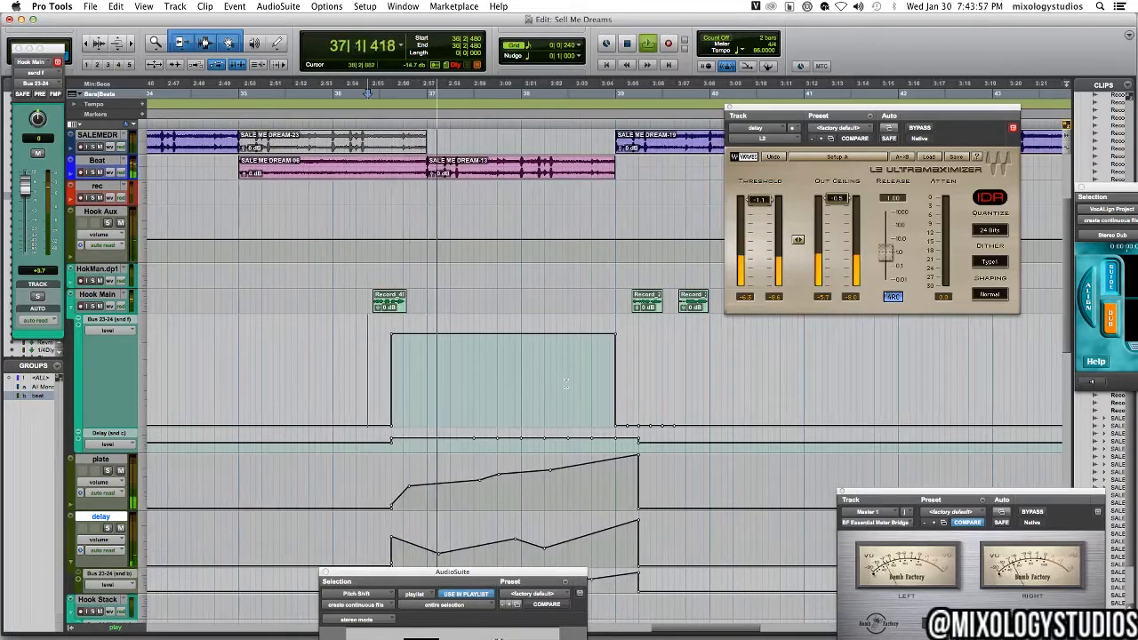
Compare the plate and delay ramps and the delay's own send with the beat clips during playback, stop, and examine the song's ending
{"action": "scroll", "coordinate": [565, 383], "scroll_direction": "down", "scroll_amount": 5}
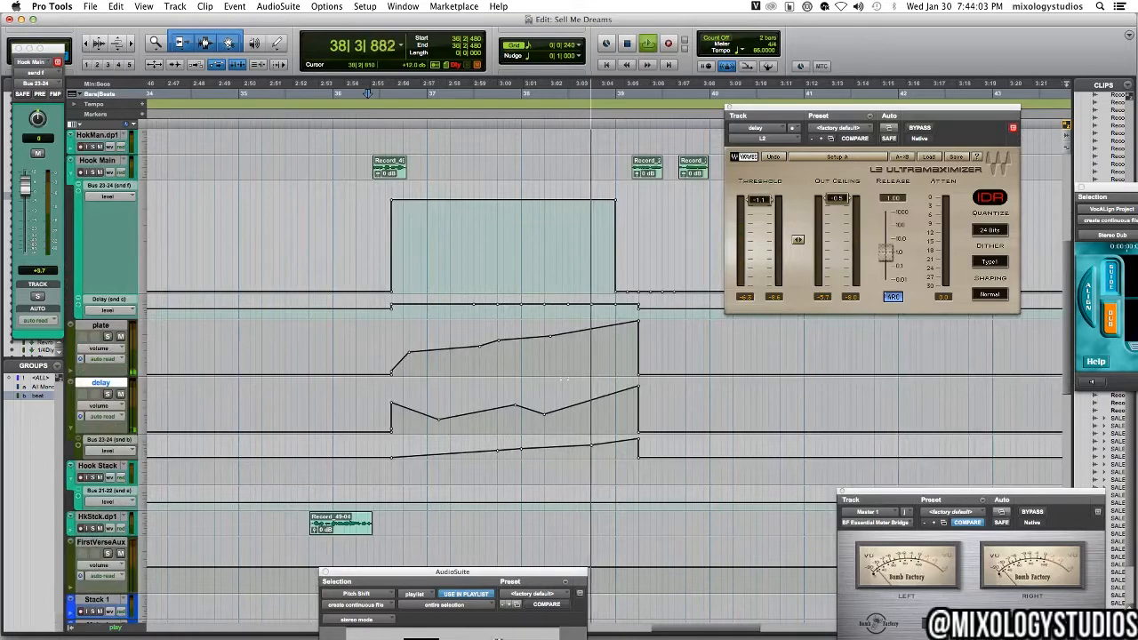
{"action": "scroll", "coordinate": [564, 379], "scroll_direction": "up", "scroll_amount": 5}
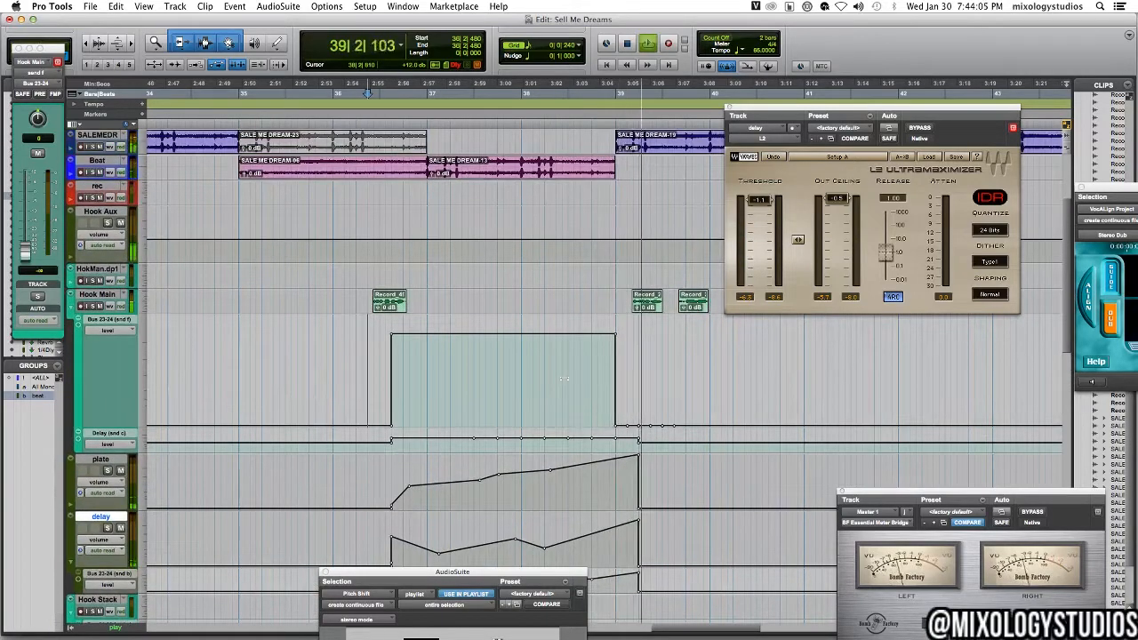
{"action": "key", "text": "r"}
{"action": "key", "text": "r"}
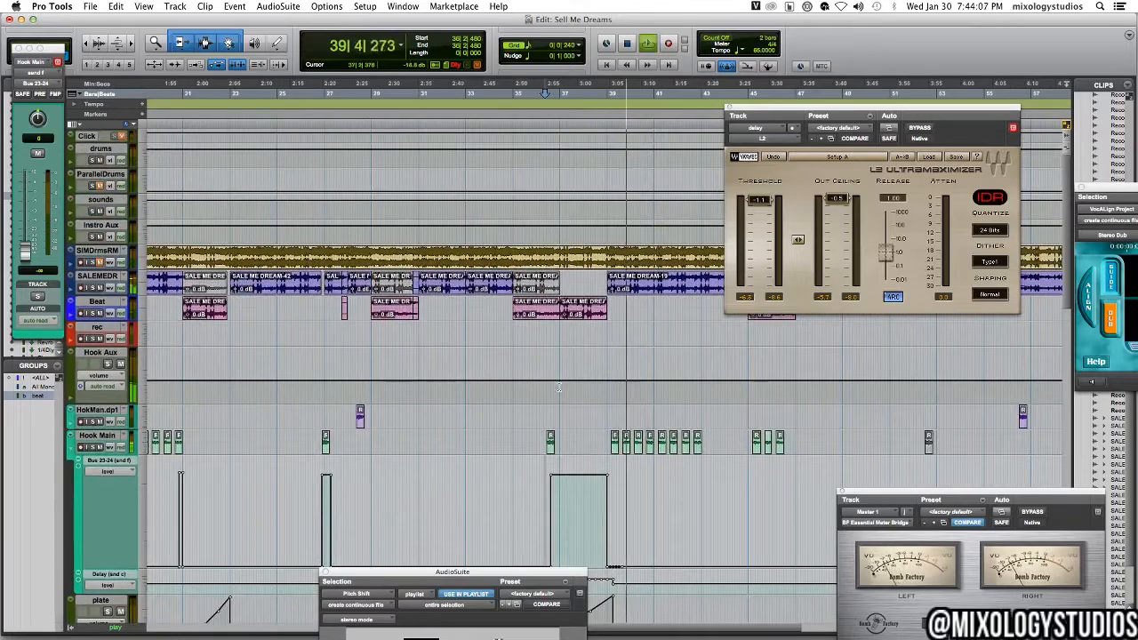
{"action": "key", "text": "space"}
{"action": "scroll", "coordinate": [544, 382], "scroll_direction": "right", "scroll_amount": 5}
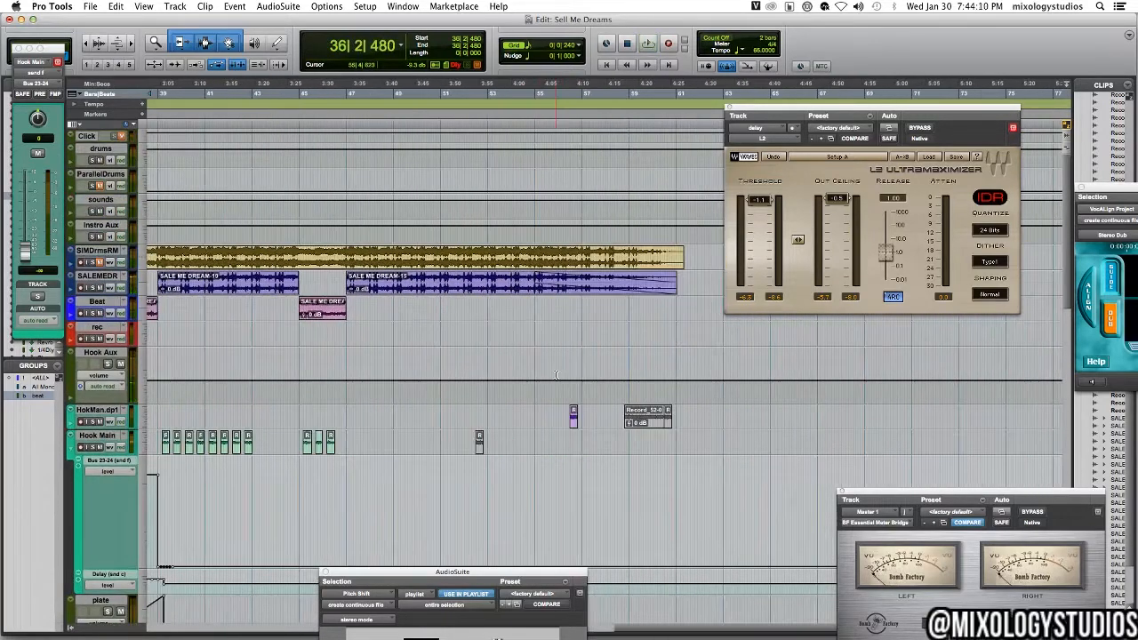